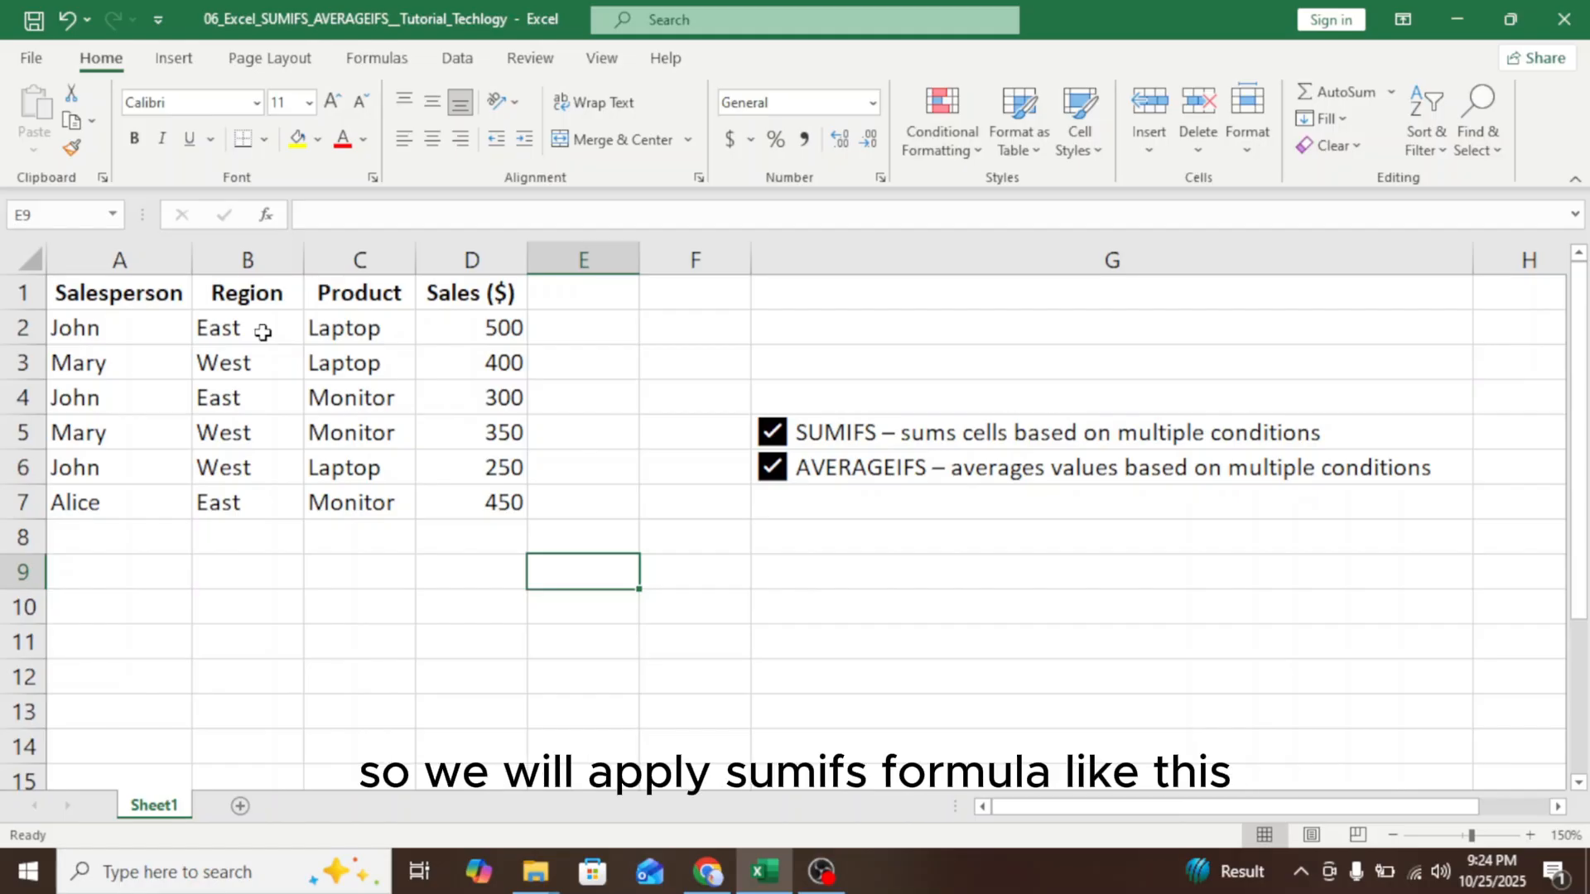
Begin a SUMIFS formula in cell F5, beside the SUMIFS description.
{"action": "left_click", "coordinate": [704, 437]}
{"action": "type", "text": "="}
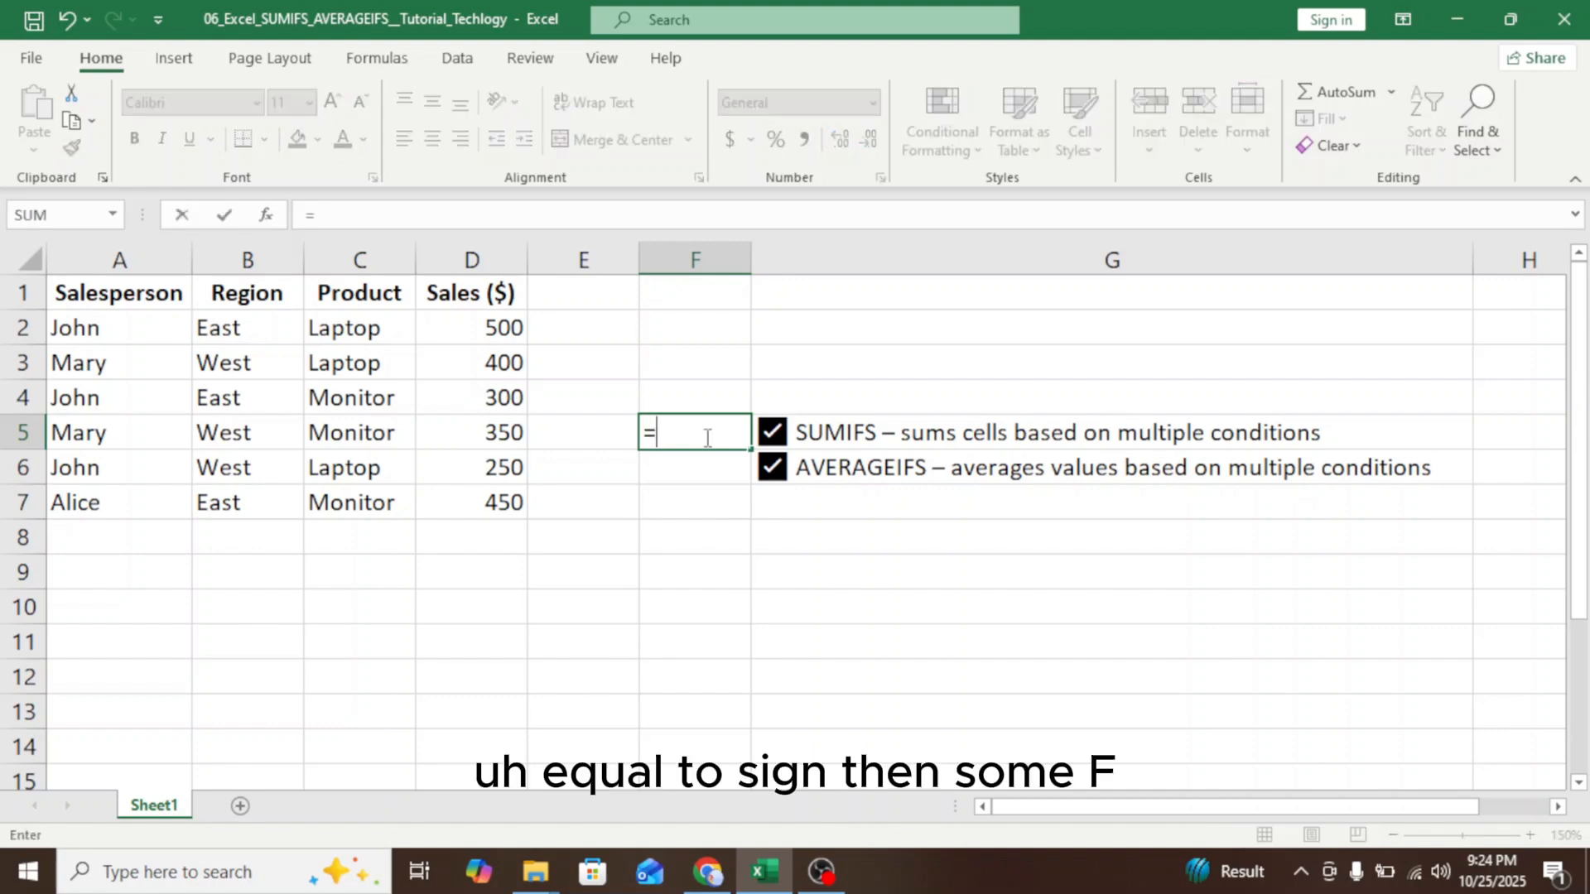
{"action": "type", "text": "sum"}
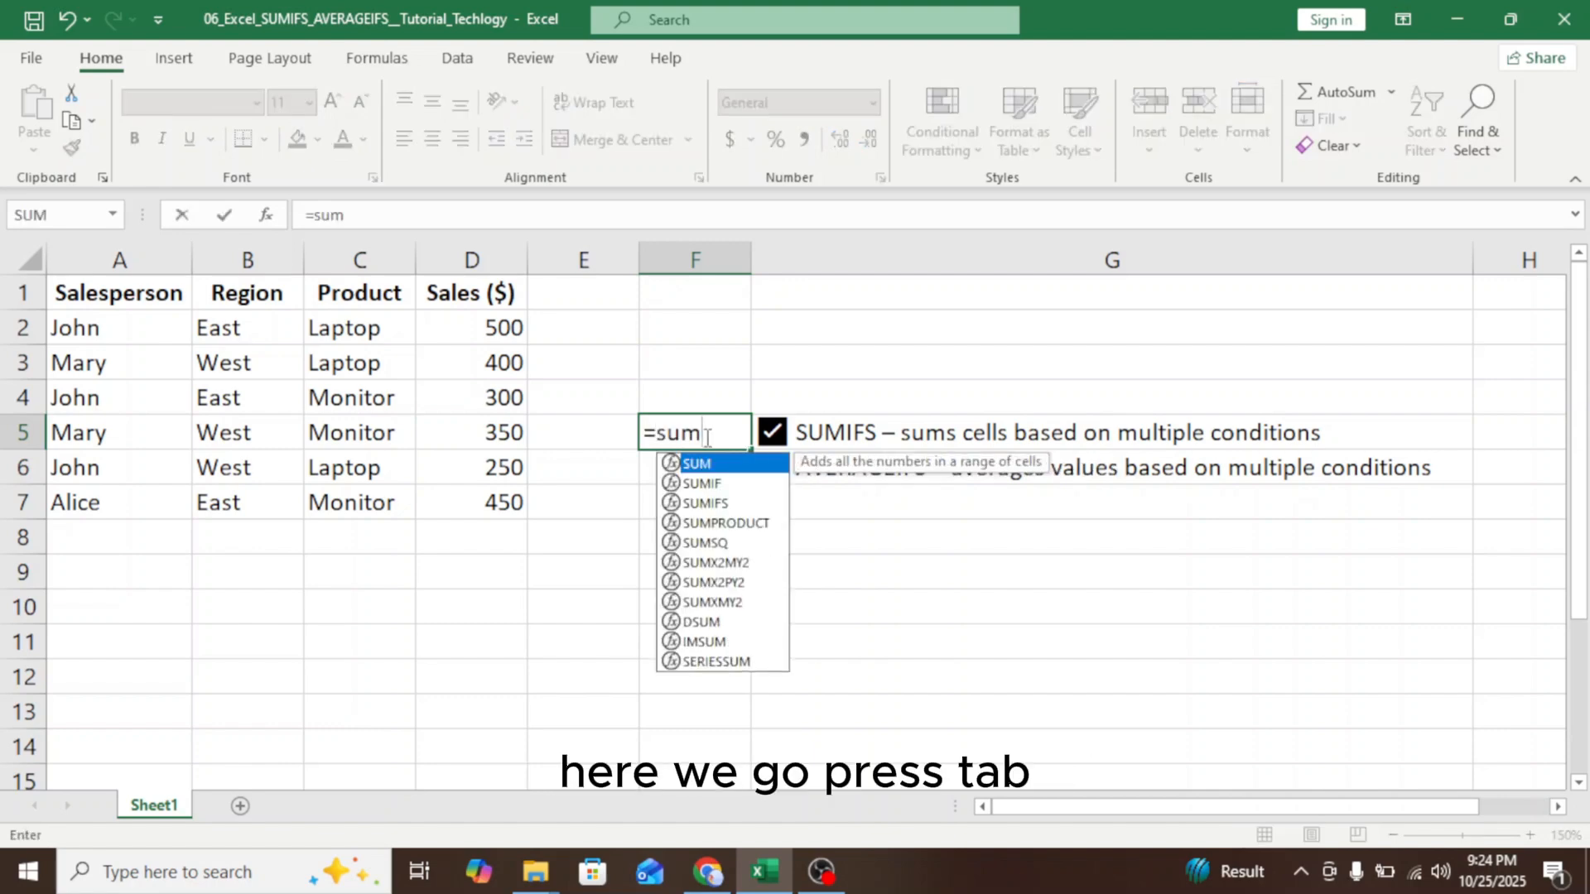
{"action": "key", "text": "Down"}
{"action": "key", "text": "Tab"}
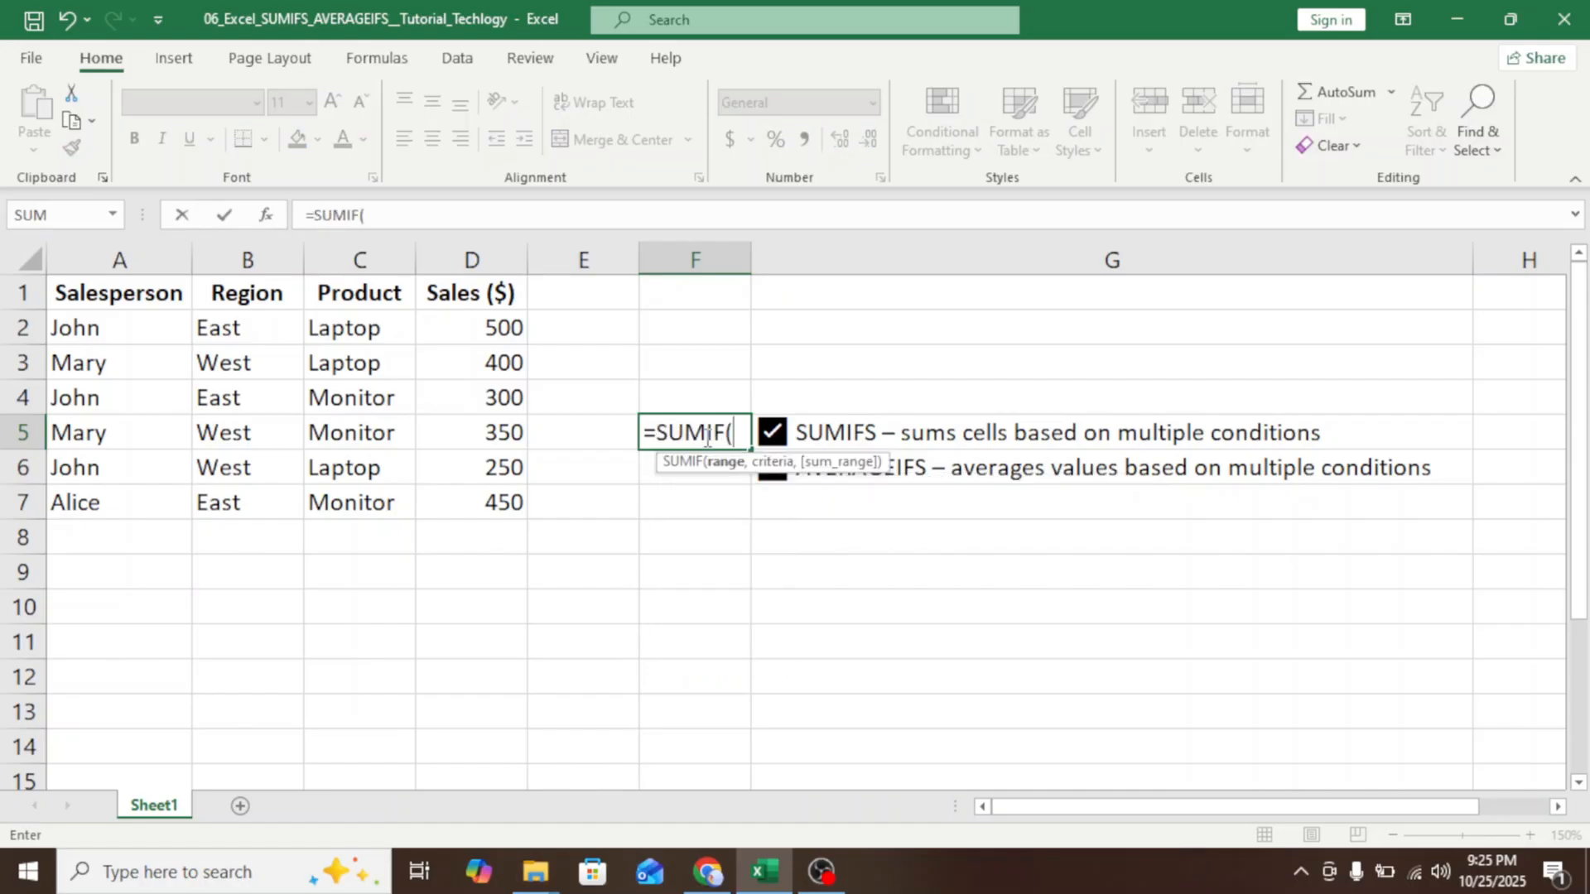
{"action": "left_click", "coordinate": [707, 437]}
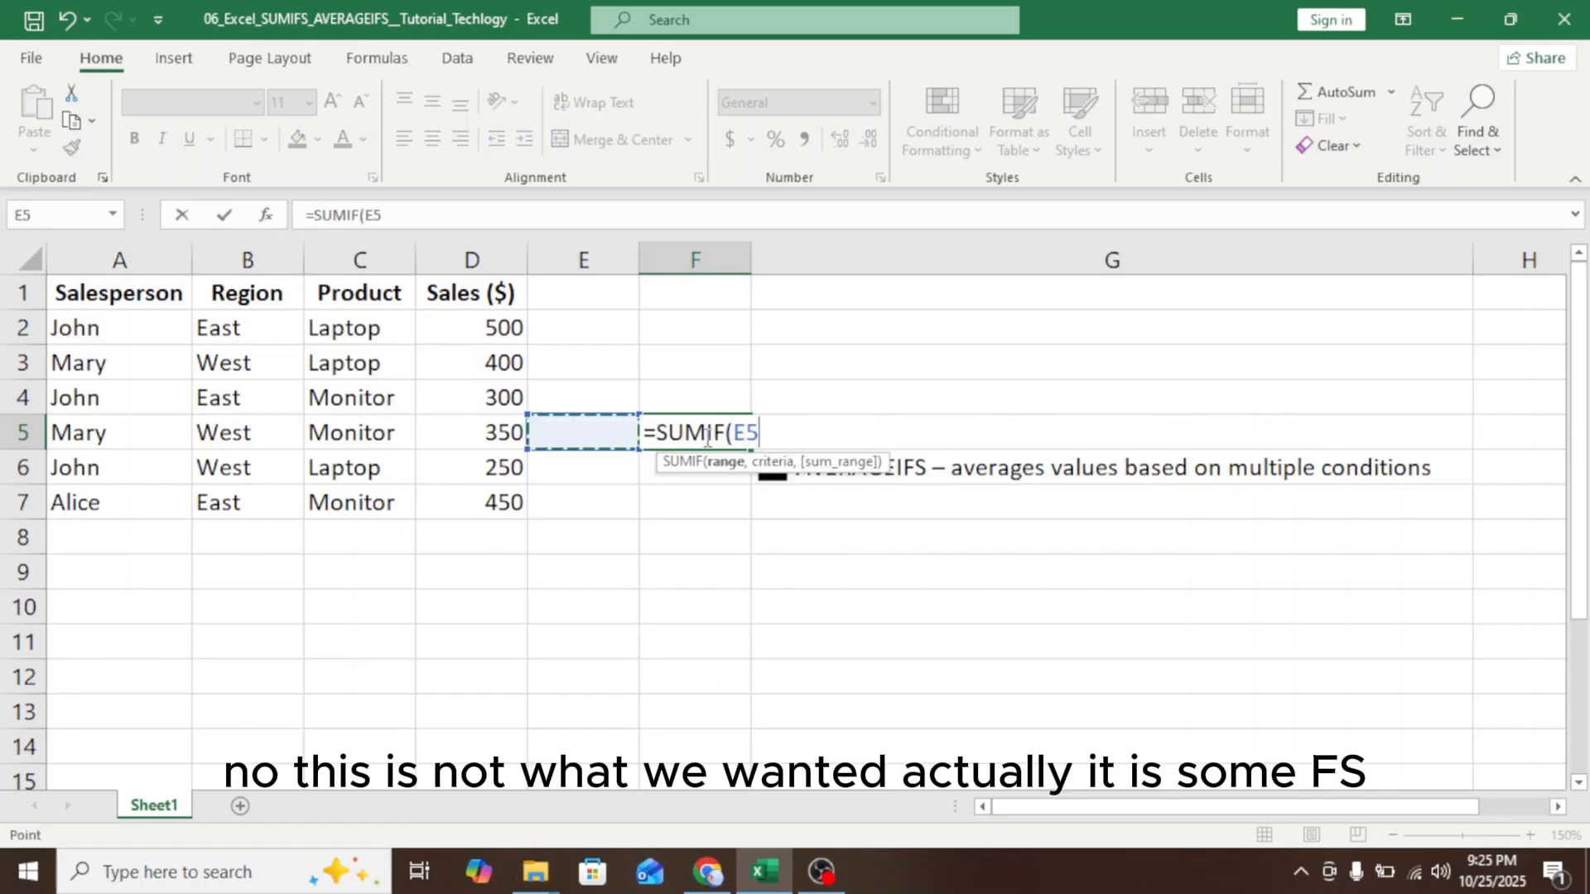
{"action": "key", "text": "BackSpace"}
{"action": "key", "text": "BackSpace"}
{"action": "key", "text": "BackSpace"}
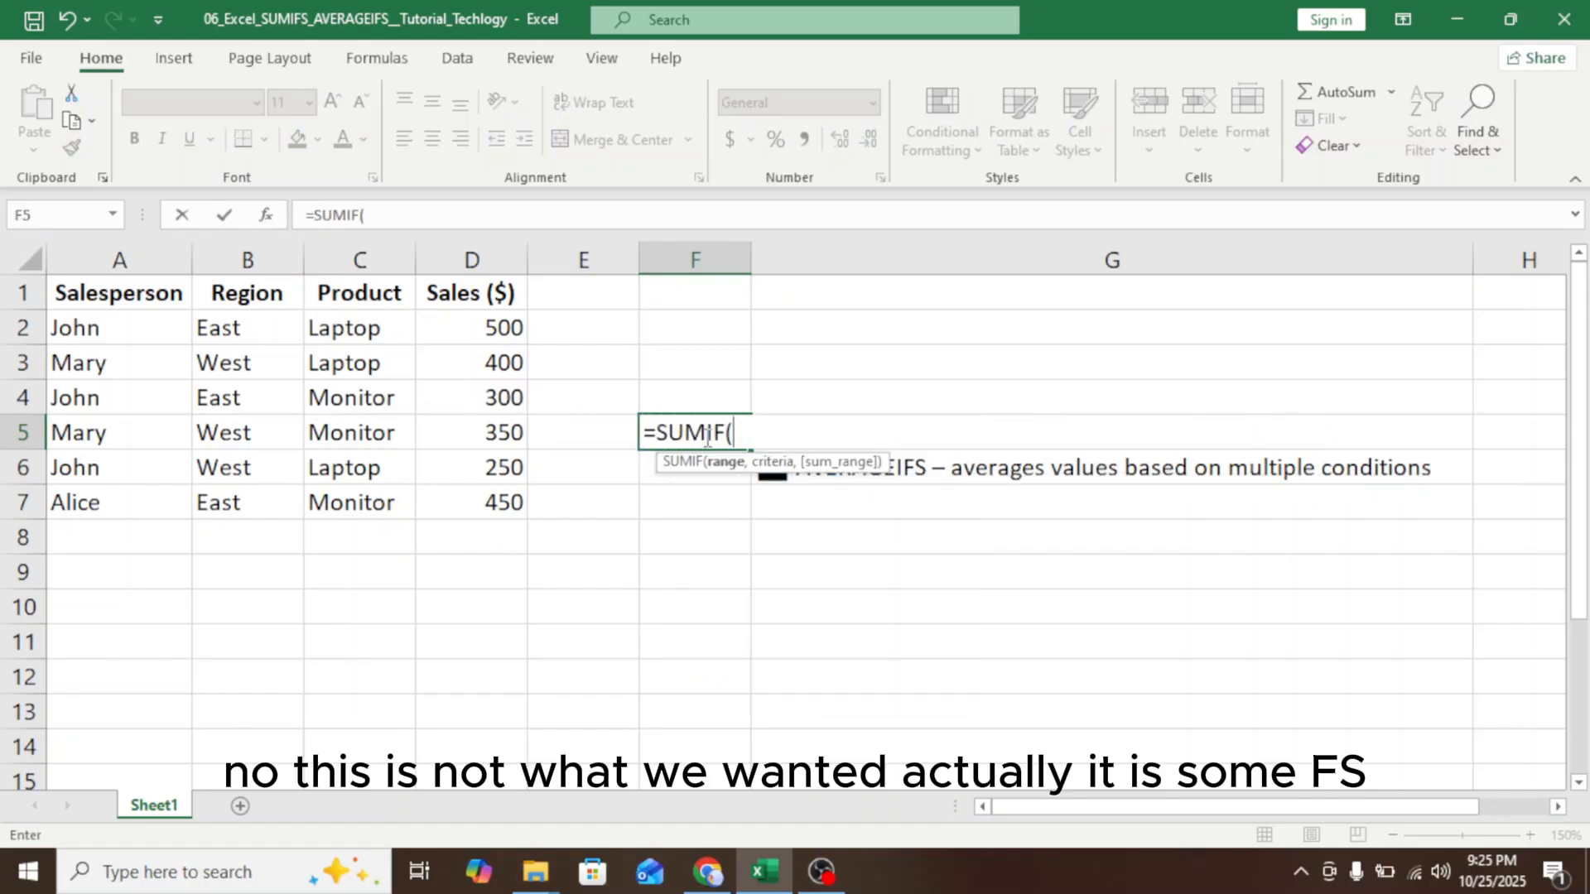
{"action": "key", "text": "Down"}
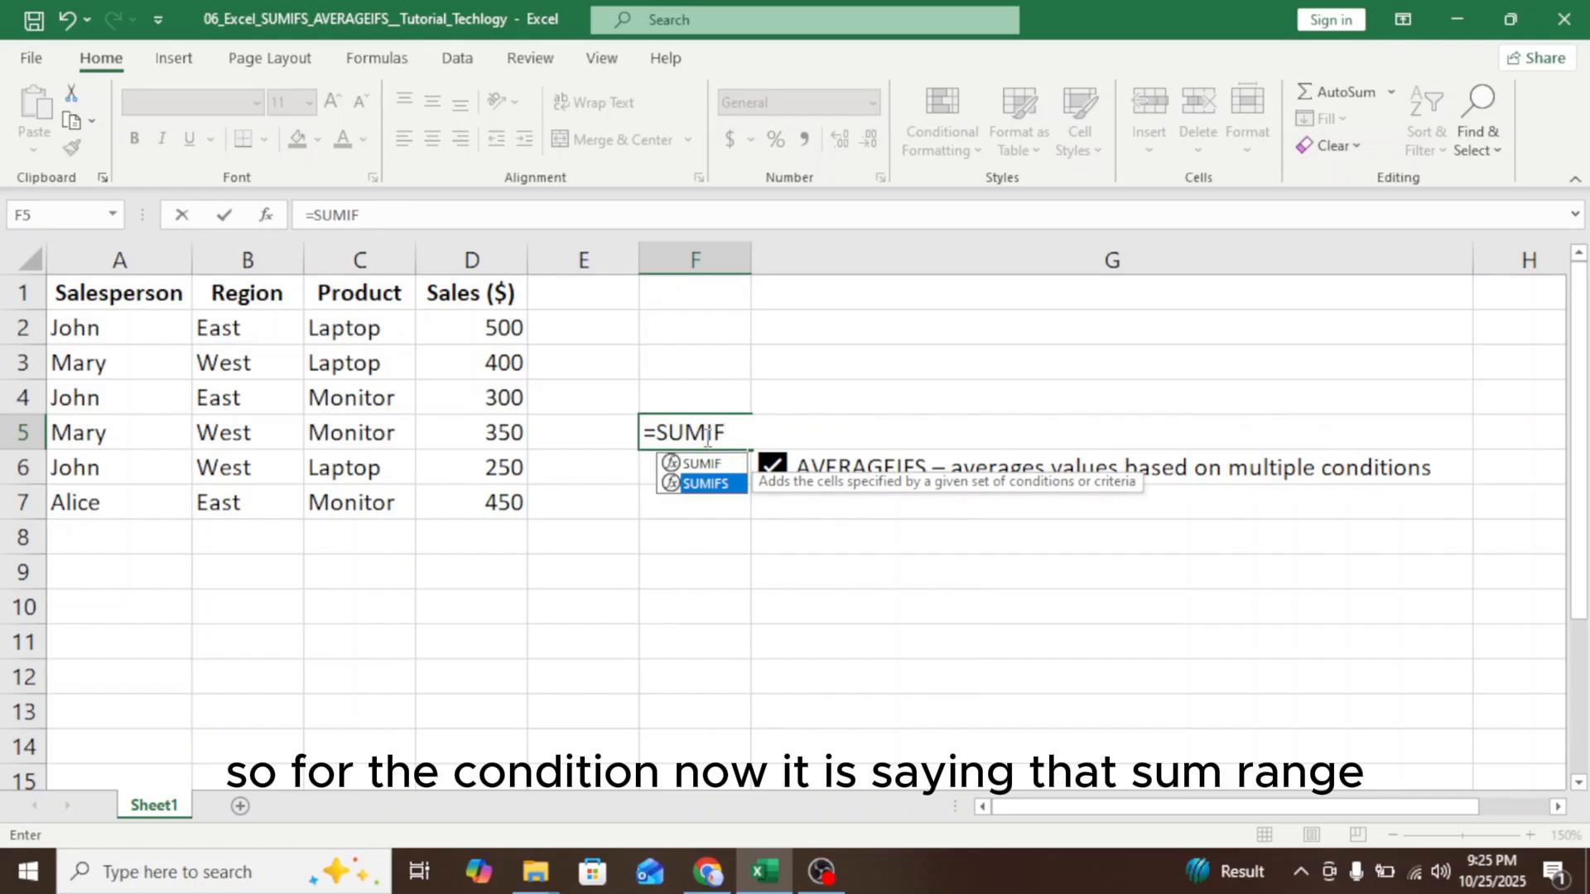
{"action": "key", "text": "Tab"}
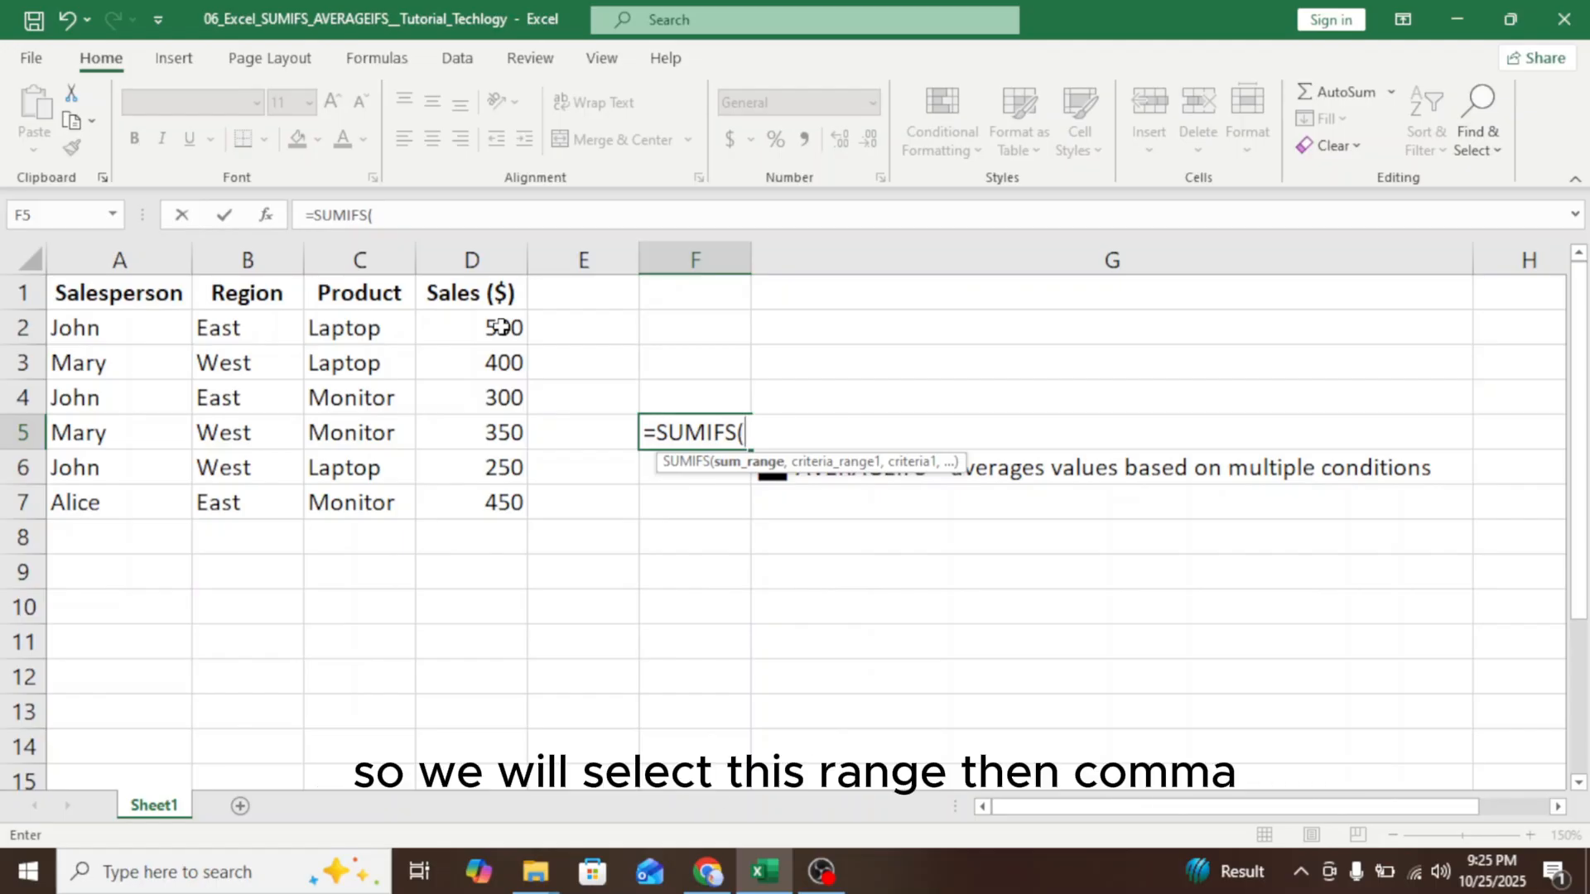
Give the SUMIFS formula D2:D7 as sum range and A2:A7 matching A2 as the first criterion.
{"action": "left_click_drag", "start_coordinate": [501, 327], "coordinate": [493, 512]}
{"action": "type", "text": ","}
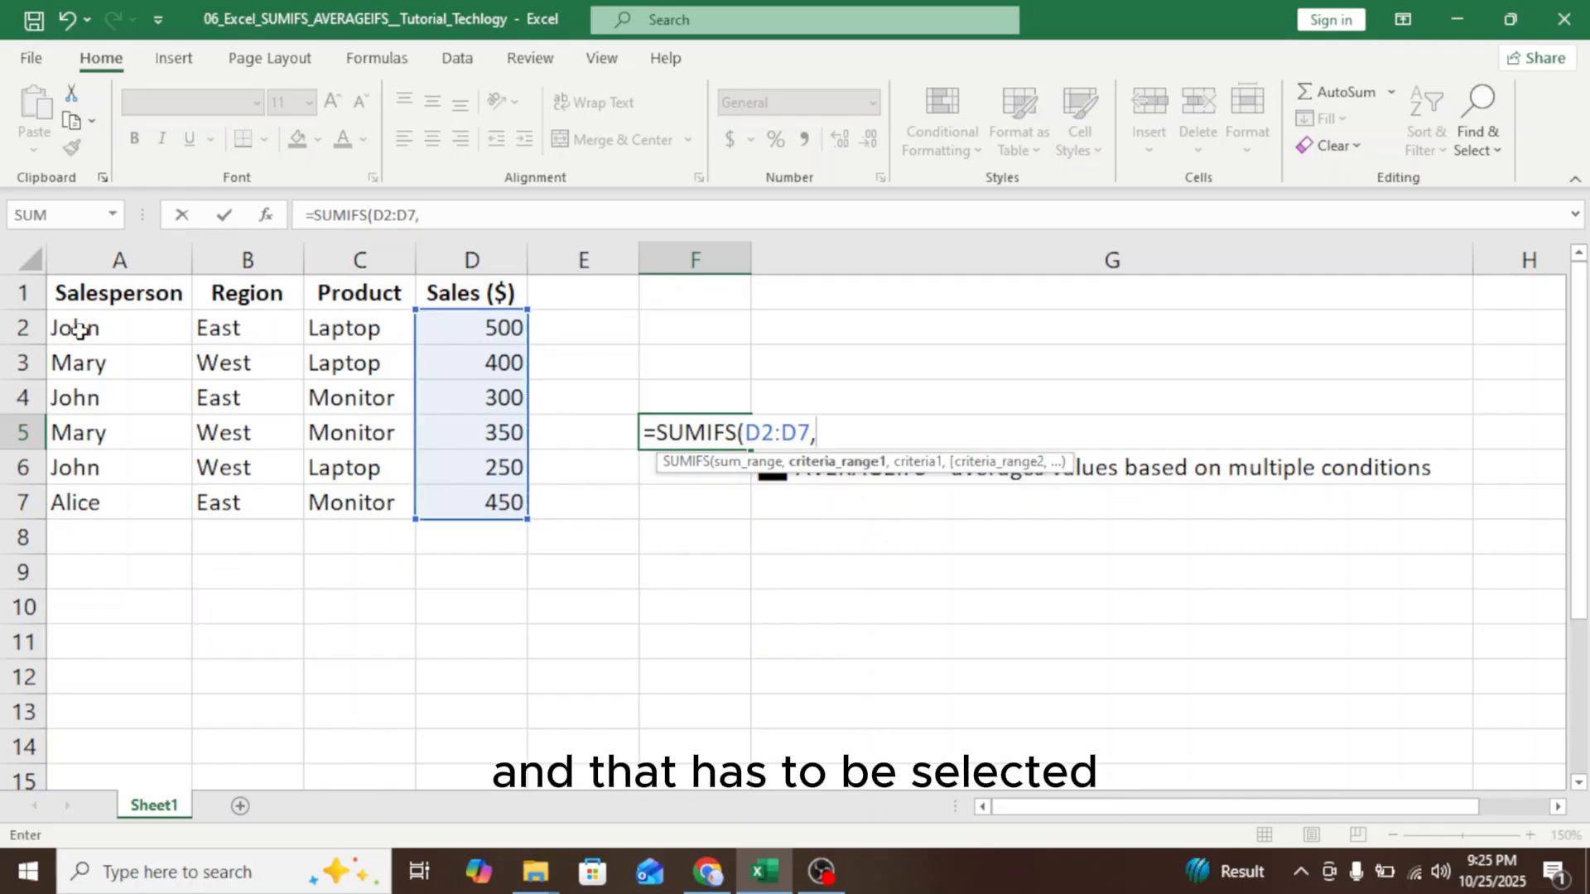
{"action": "left_click_drag", "start_coordinate": [85, 329], "coordinate": [92, 504]}
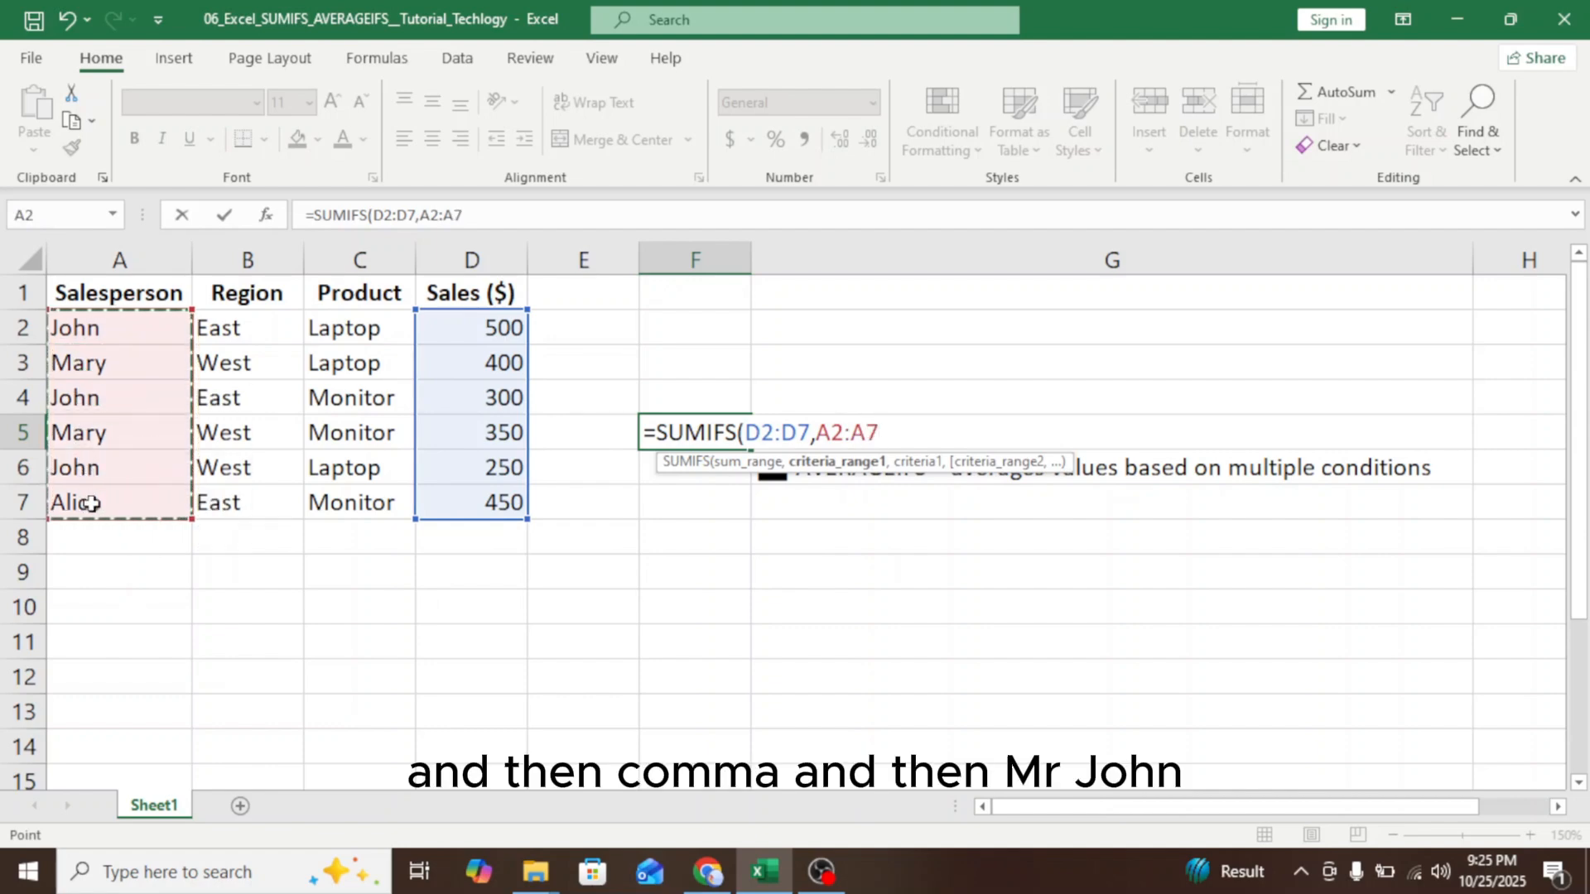
{"action": "type", "text": ","}
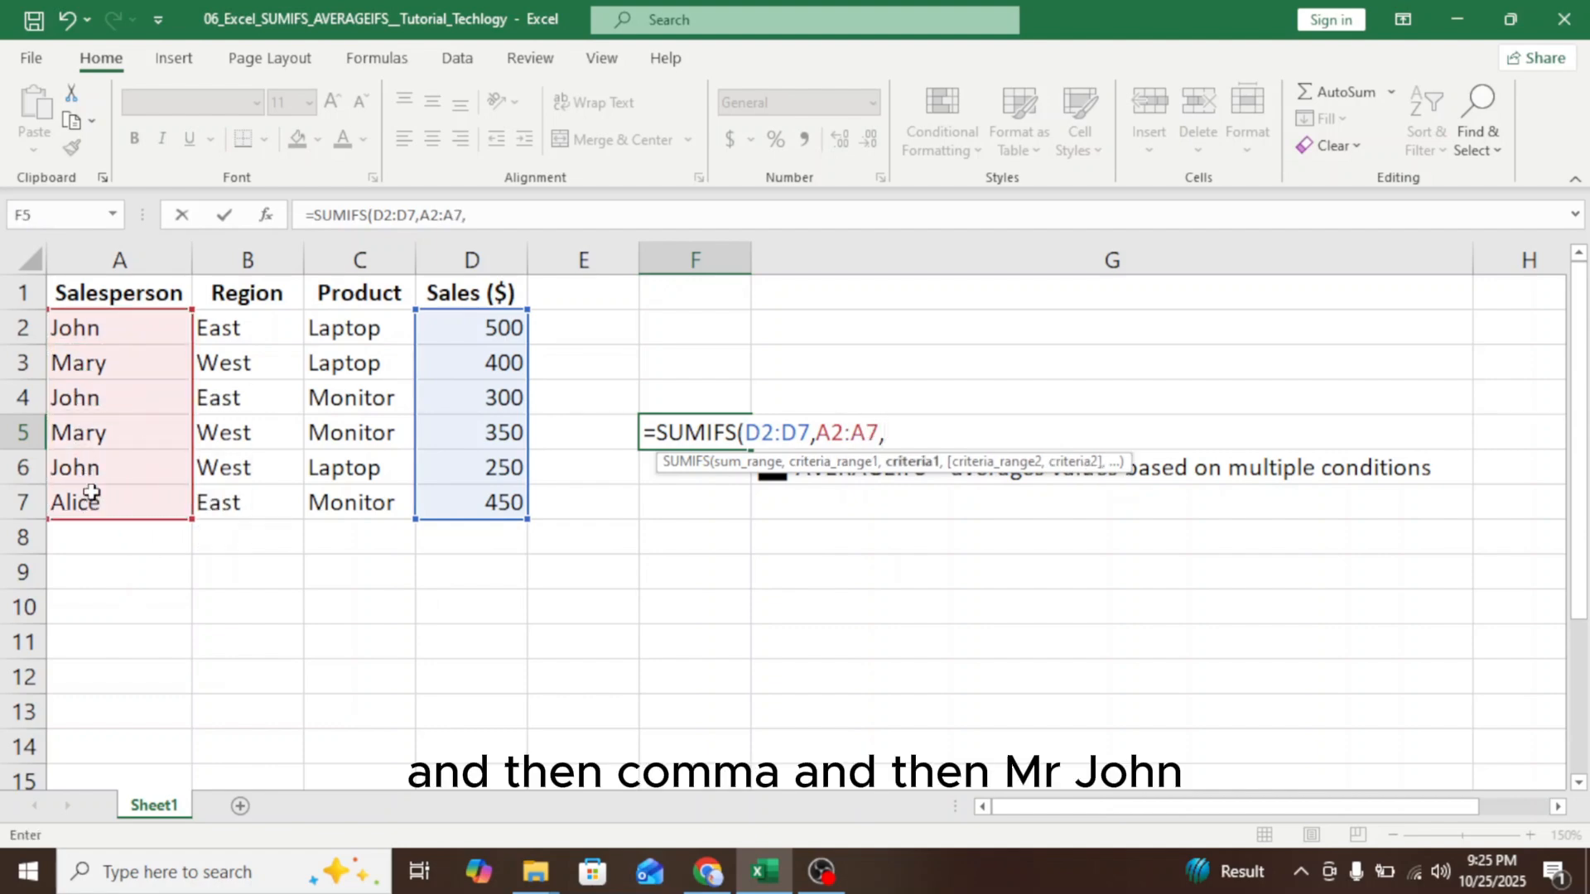
{"action": "left_click", "coordinate": [106, 329]}
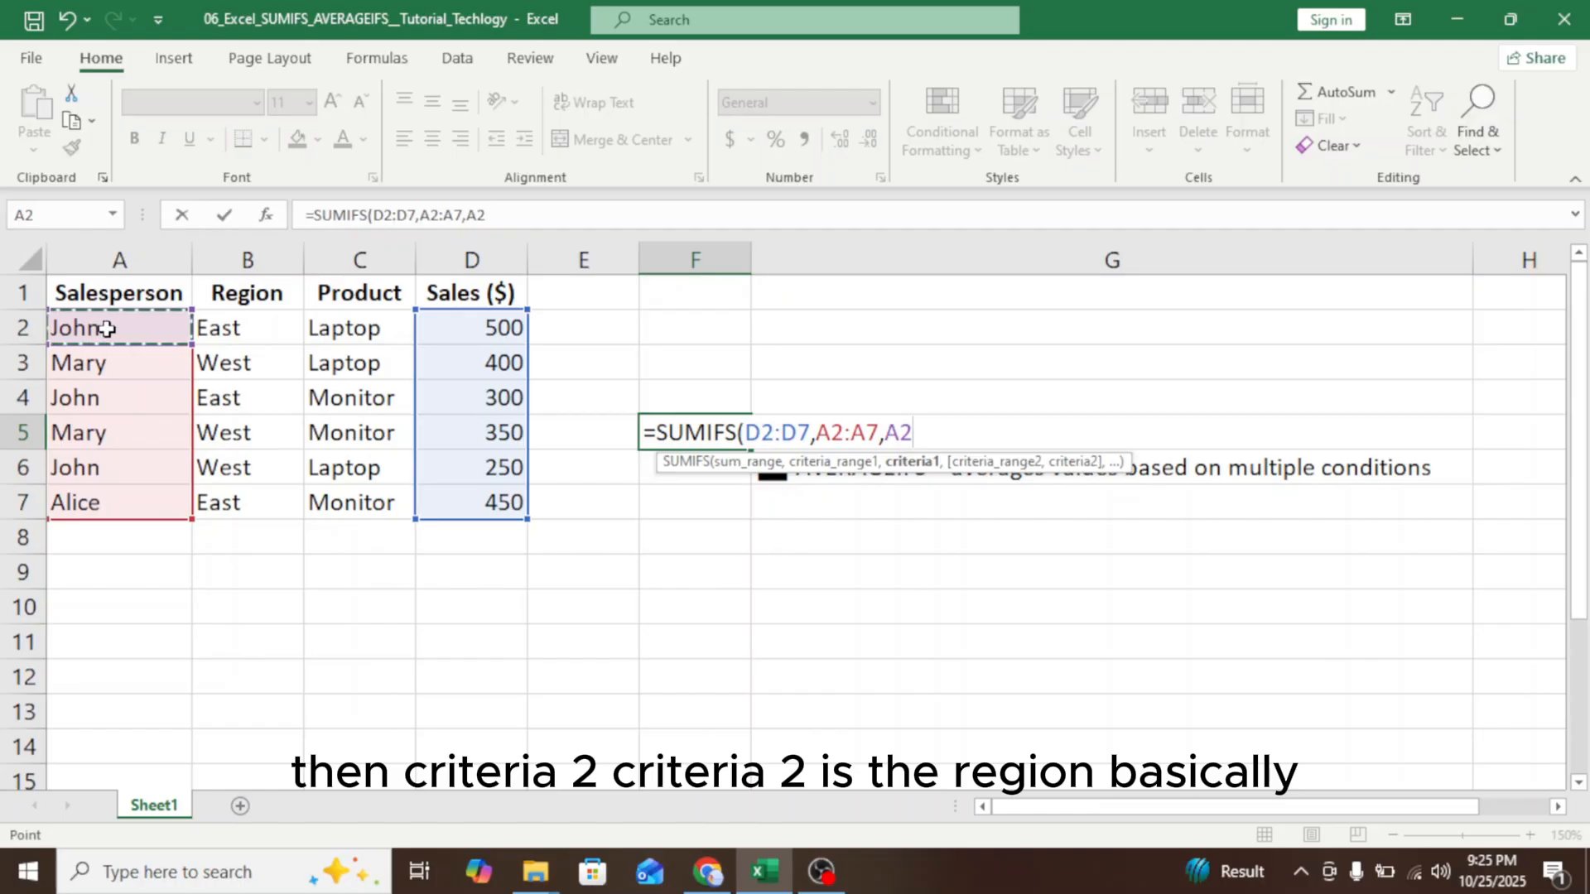
{"action": "type", "text": ","}
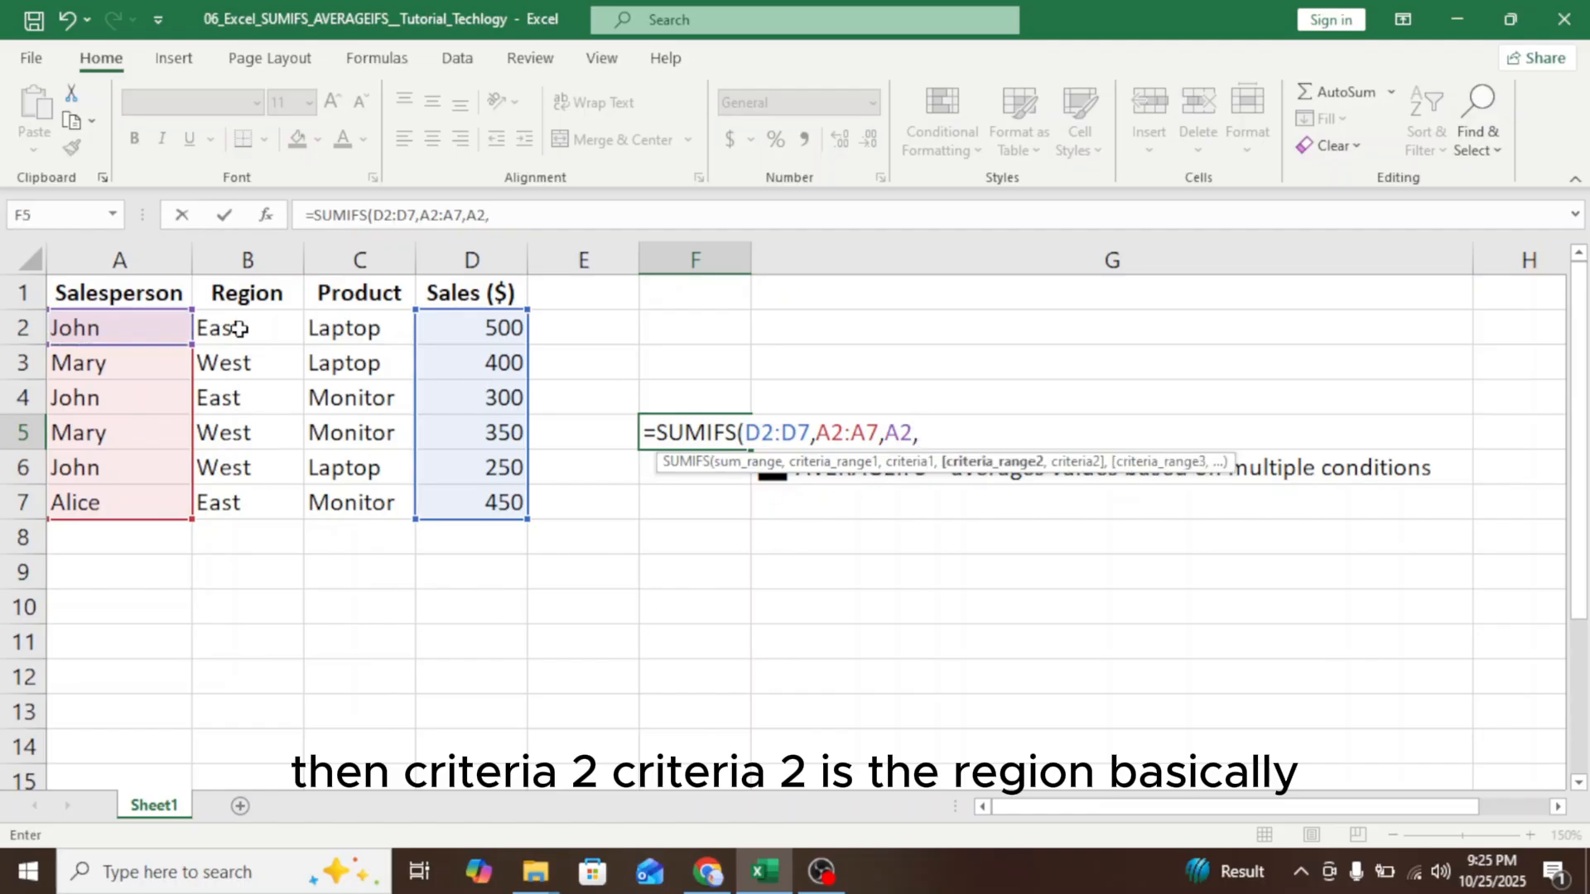
Add B2:B7 matching B2 as the second SUMIFS criterion and enter the completed formula in F5.
{"action": "left_click_drag", "start_coordinate": [226, 325], "coordinate": [256, 501]}
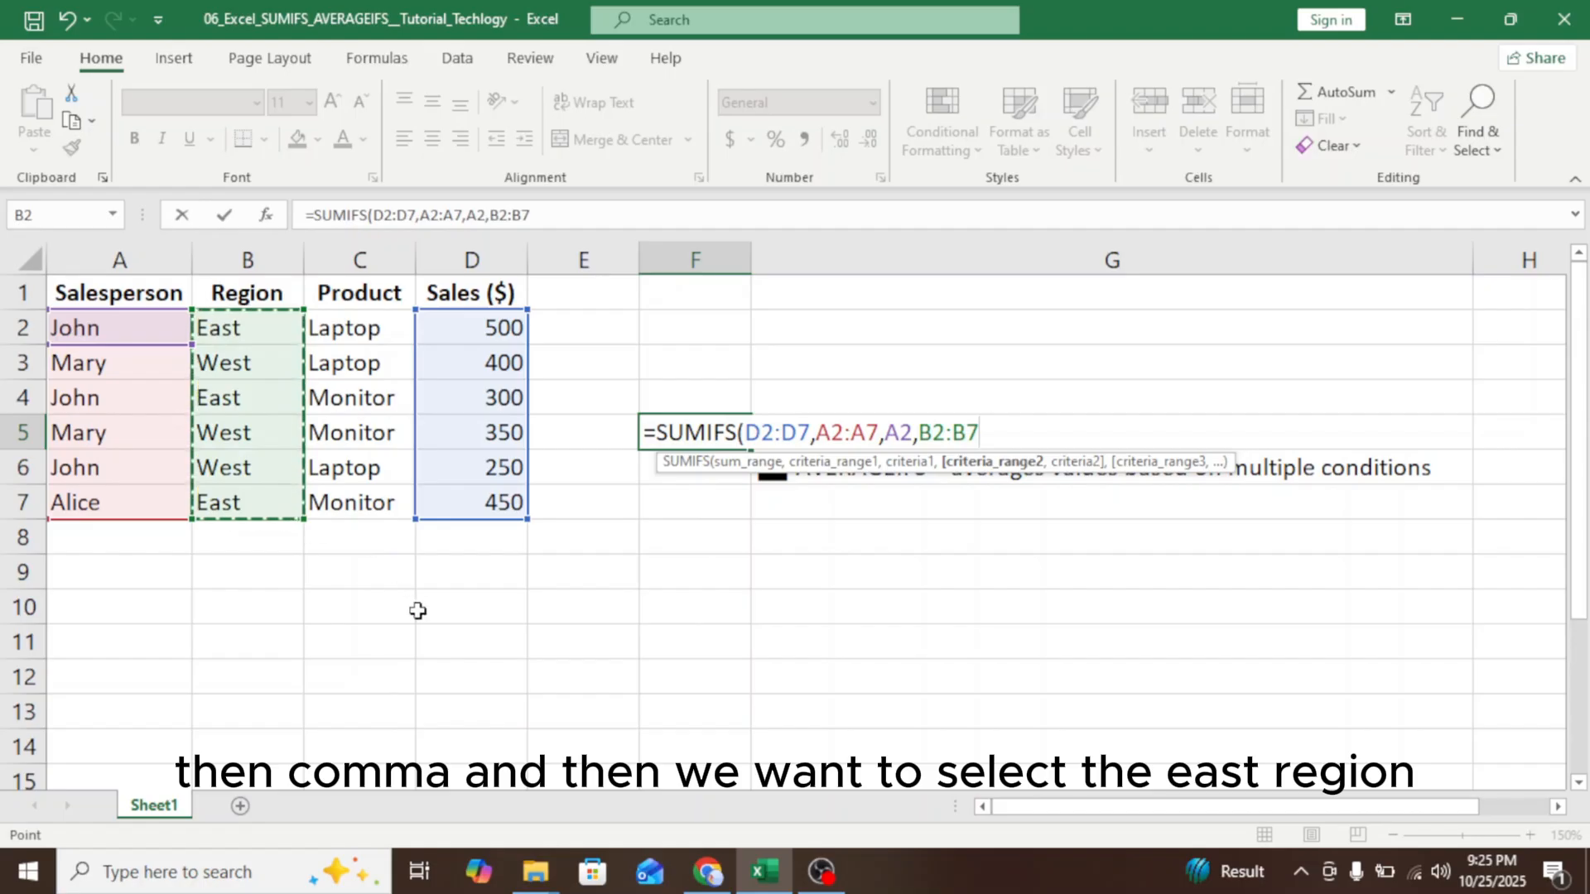
{"action": "type", "text": ","}
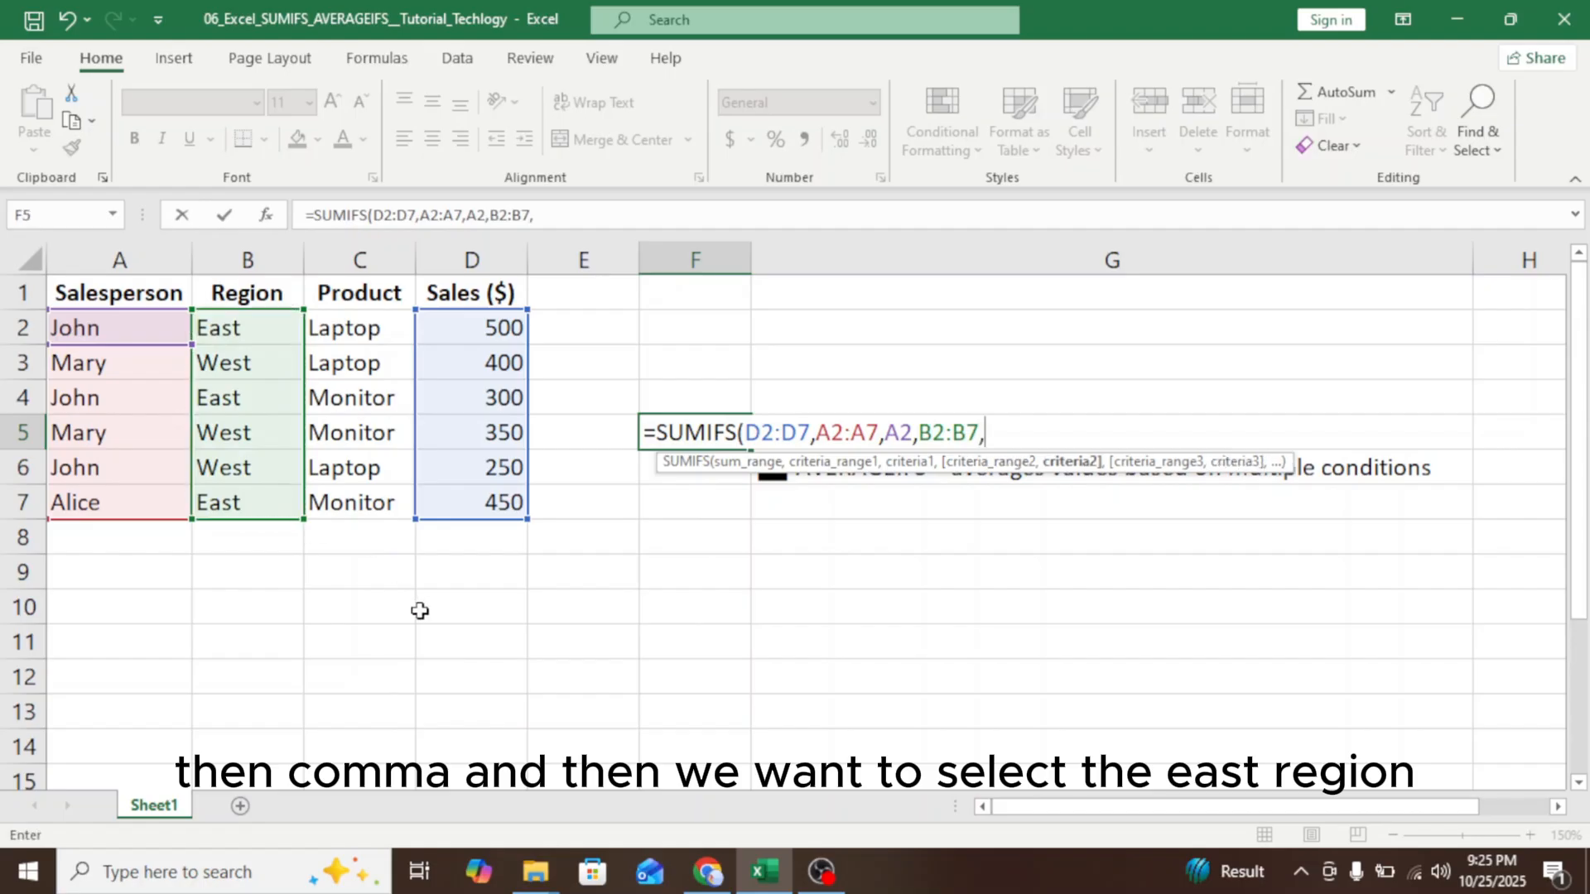
{"action": "left_click", "coordinate": [231, 327]}
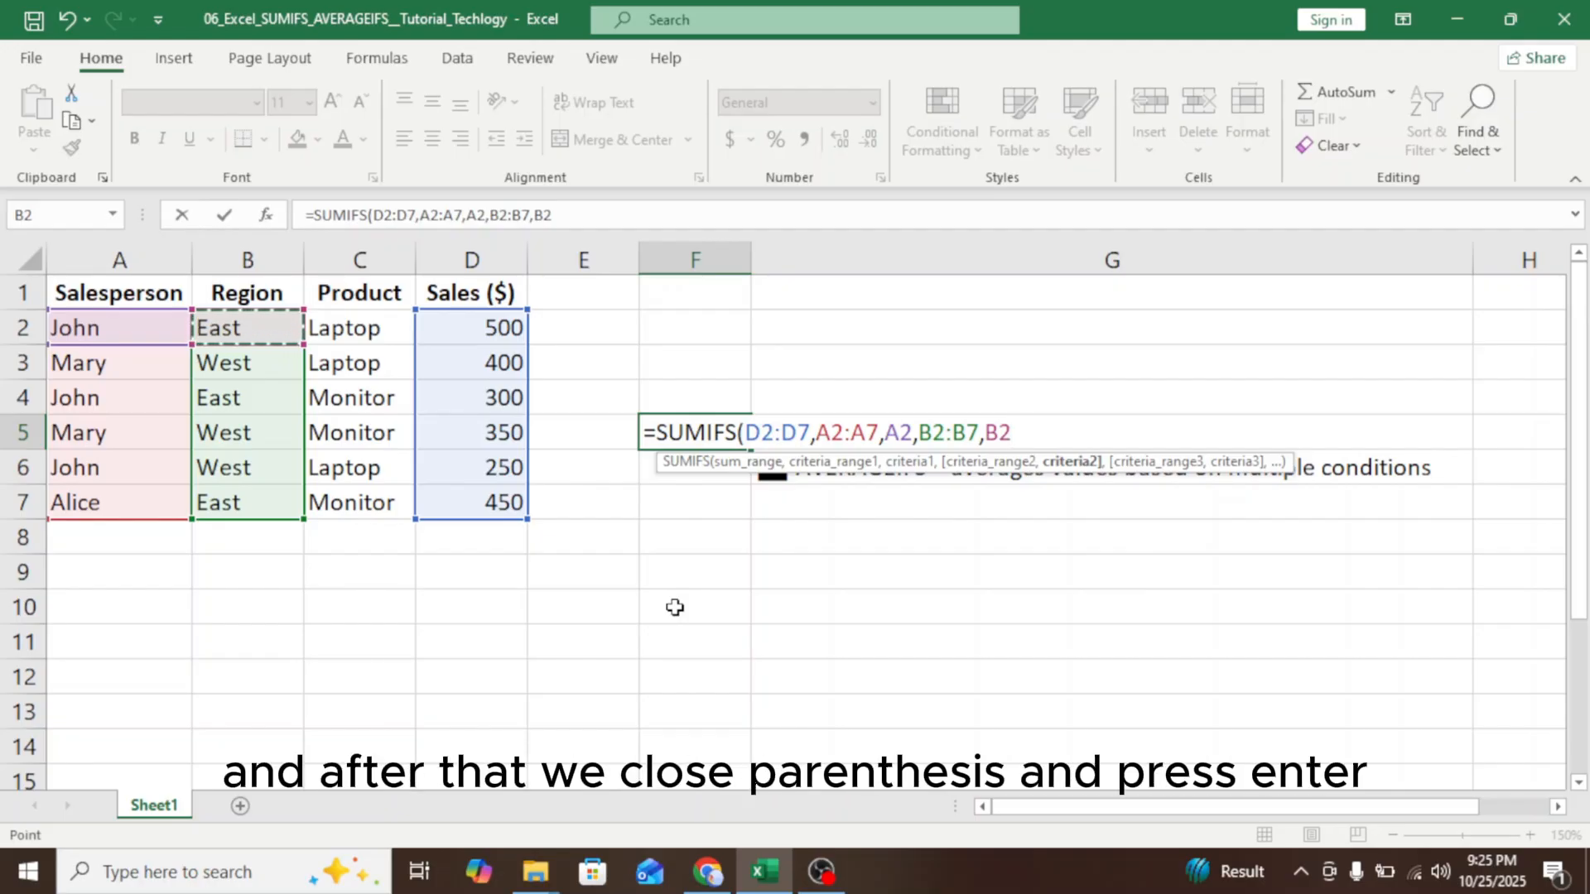
{"action": "type", "text": ")"}
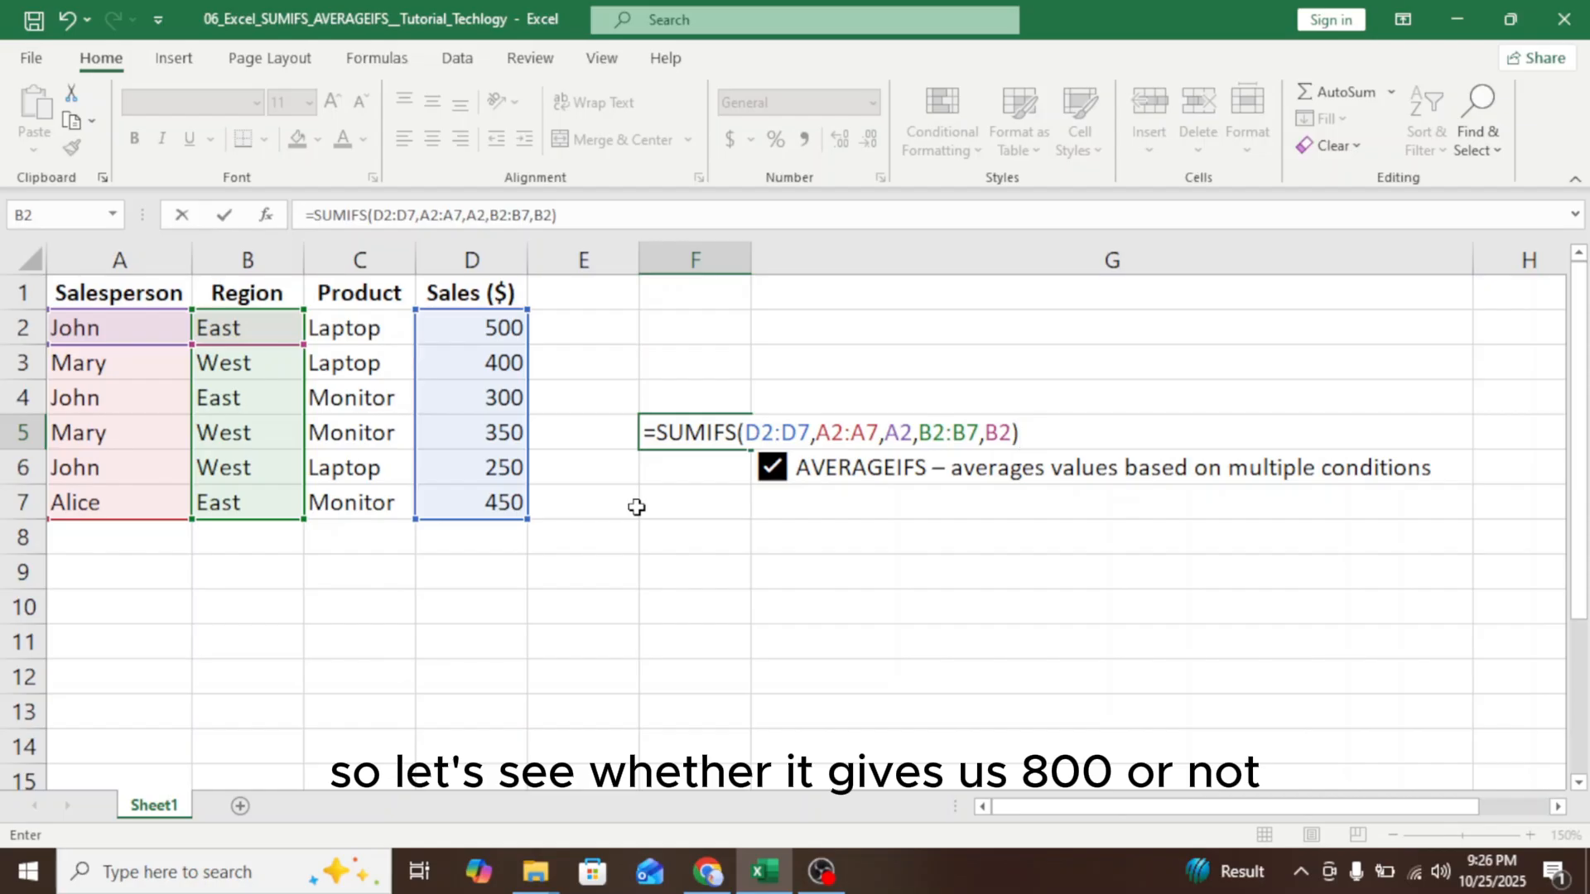
{"action": "key", "text": "Return"}
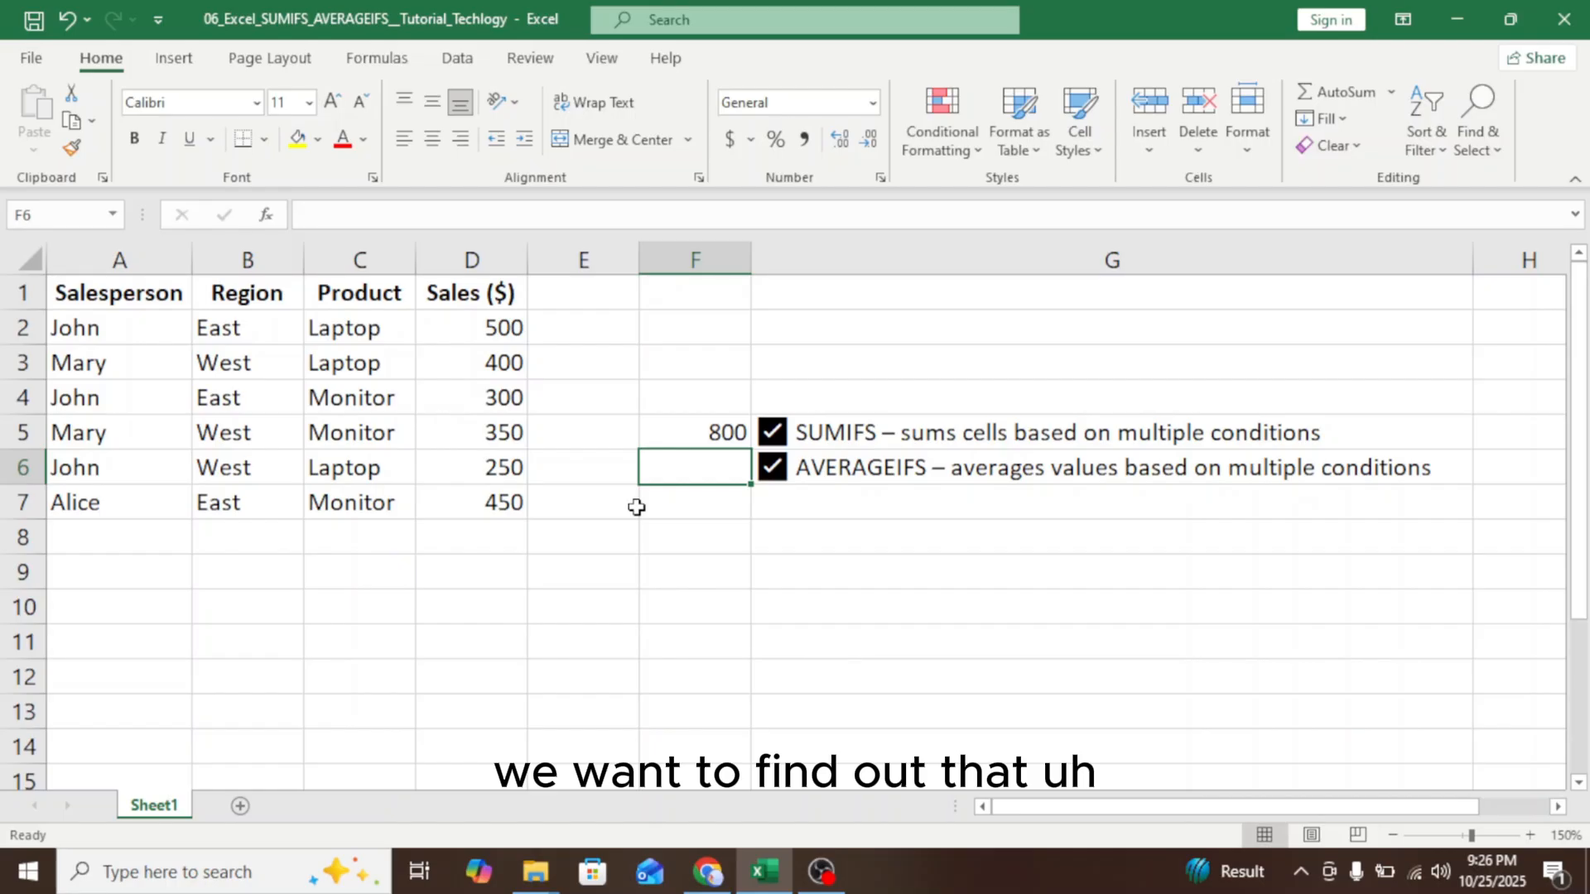
Examine the salesperson and region entries in rows 3 to 5 to plan the average by salesperson and region.
{"action": "left_click", "coordinate": [128, 373]}
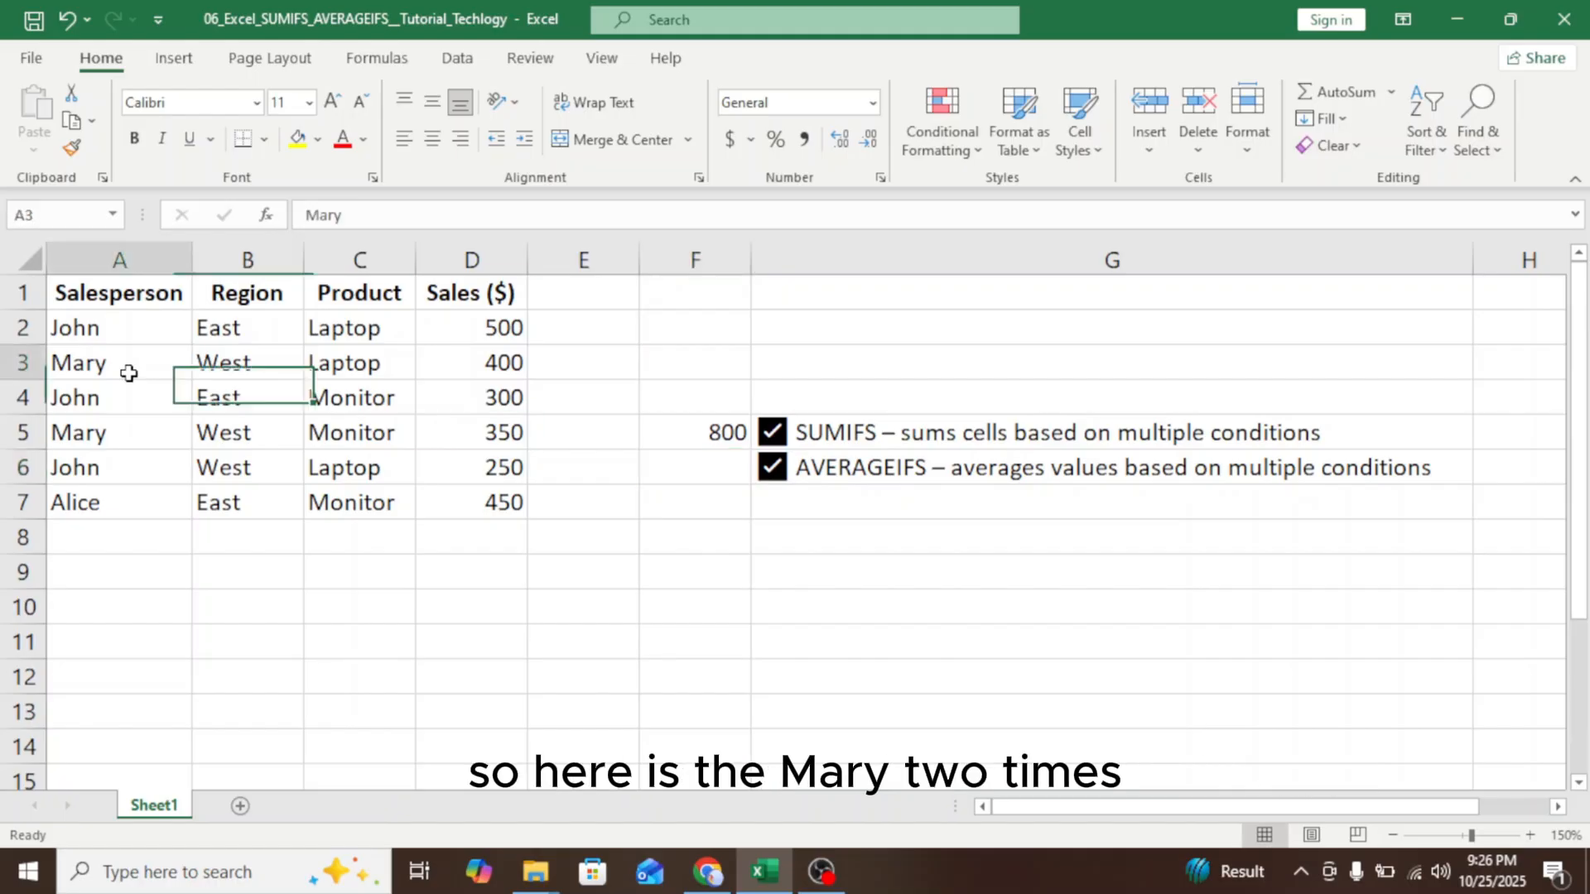
{"action": "key", "text": "Down"}
{"action": "key", "text": "Down"}
{"action": "key", "text": "Up"}
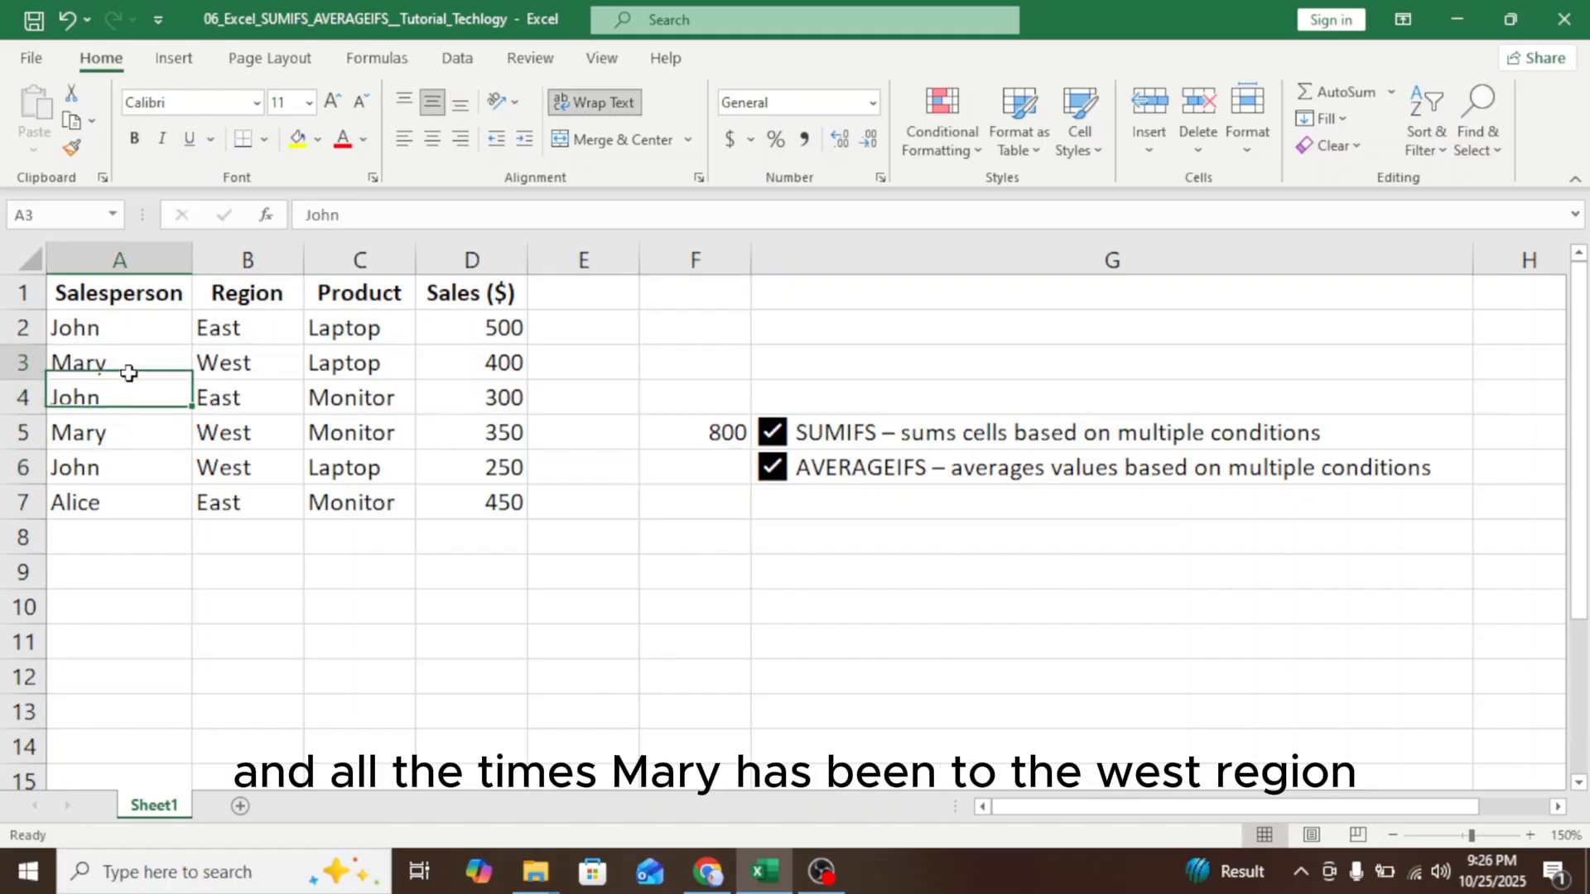
{"action": "key", "text": "Up"}
{"action": "key", "text": "Right"}
{"action": "key", "text": "Down"}
{"action": "key", "text": "Down"}
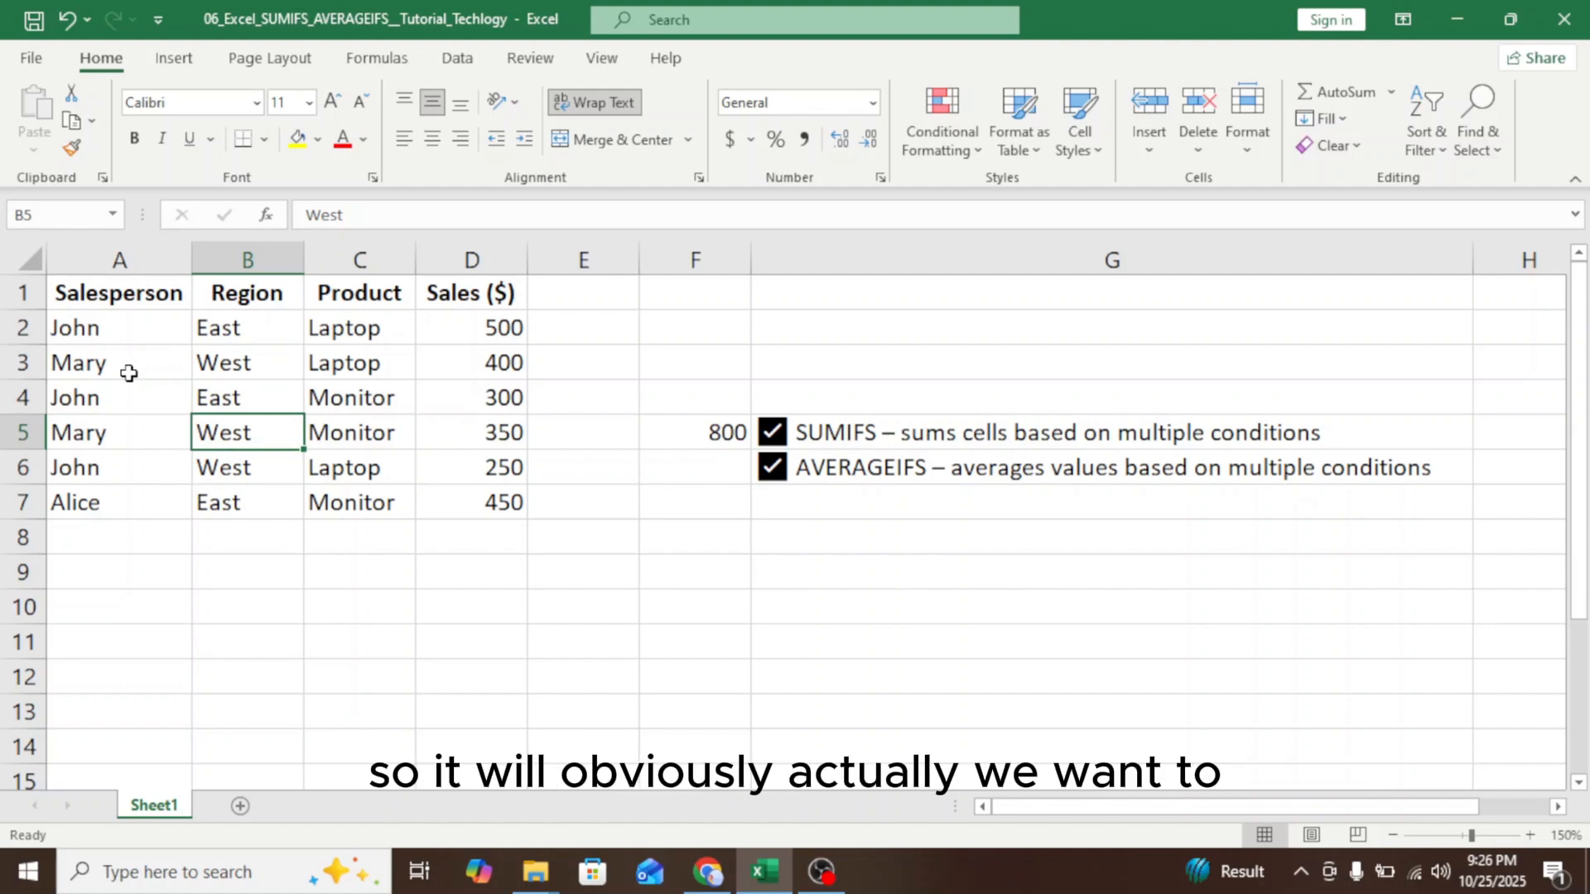
{"action": "key", "text": "Up"}
{"action": "key", "text": "Up"}
{"action": "key", "text": "Right"}
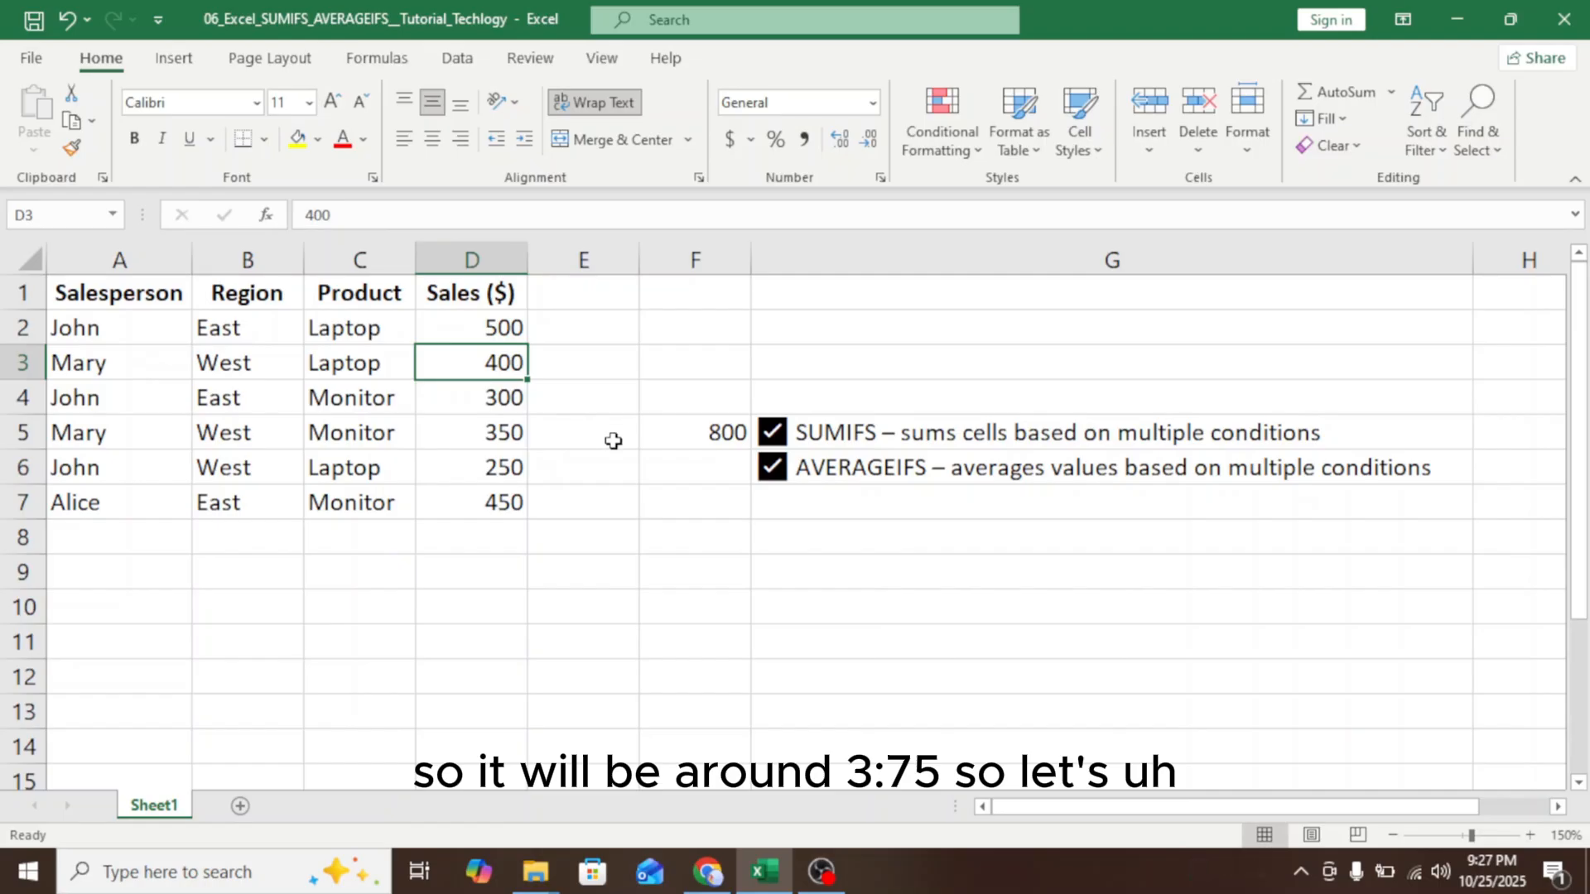
Begin an AVERAGEIFS formula in cell F6, beside the AVERAGEIFS description.
{"action": "left_click", "coordinate": [692, 477]}
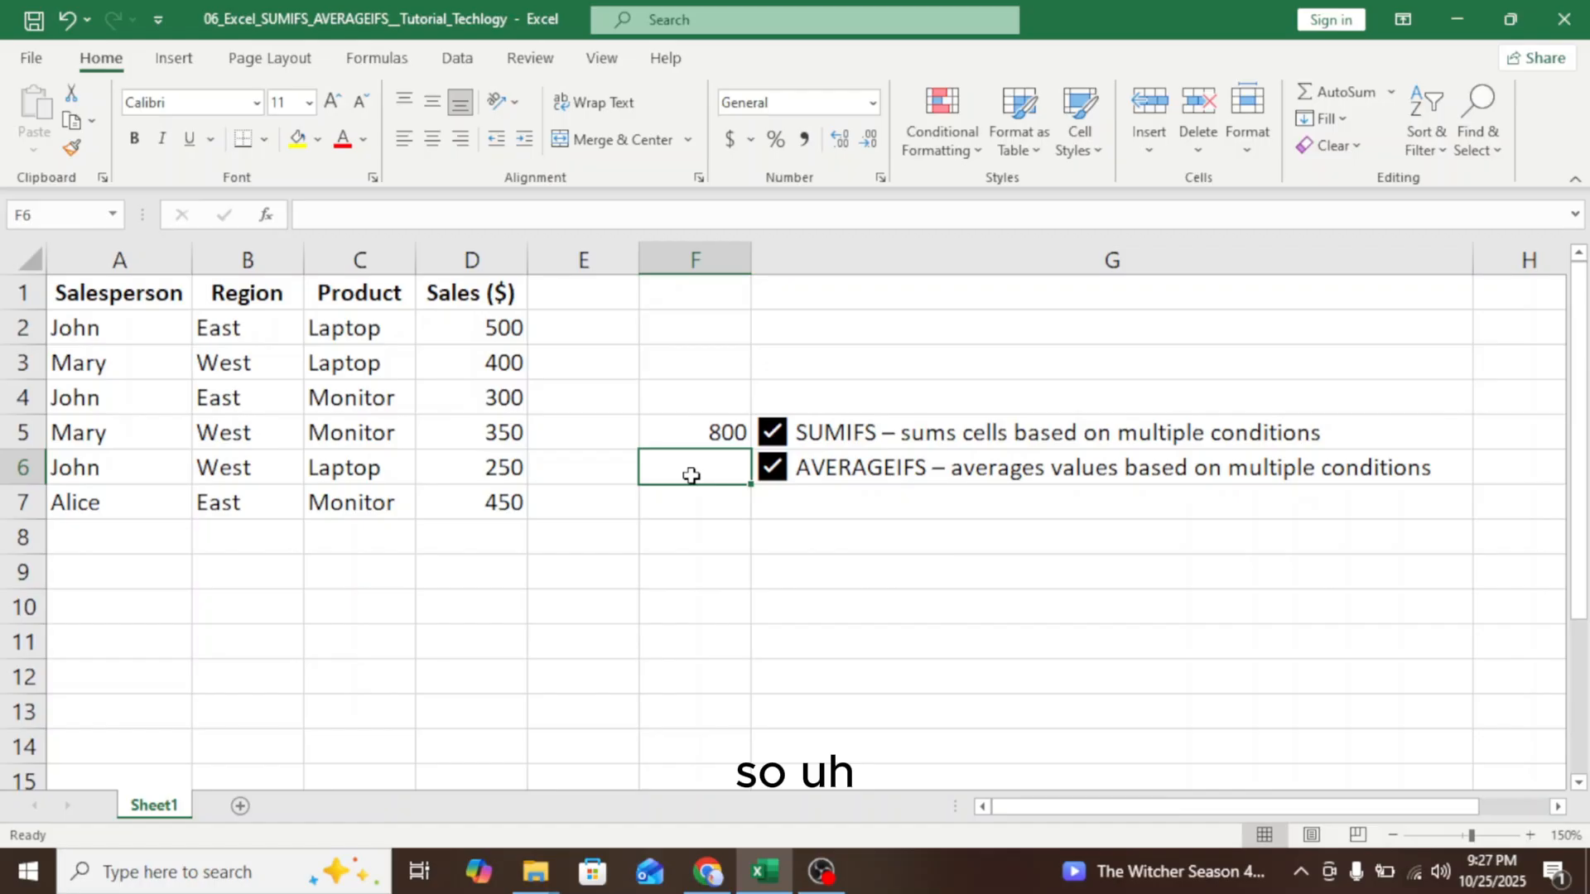
{"action": "type", "text": "="}
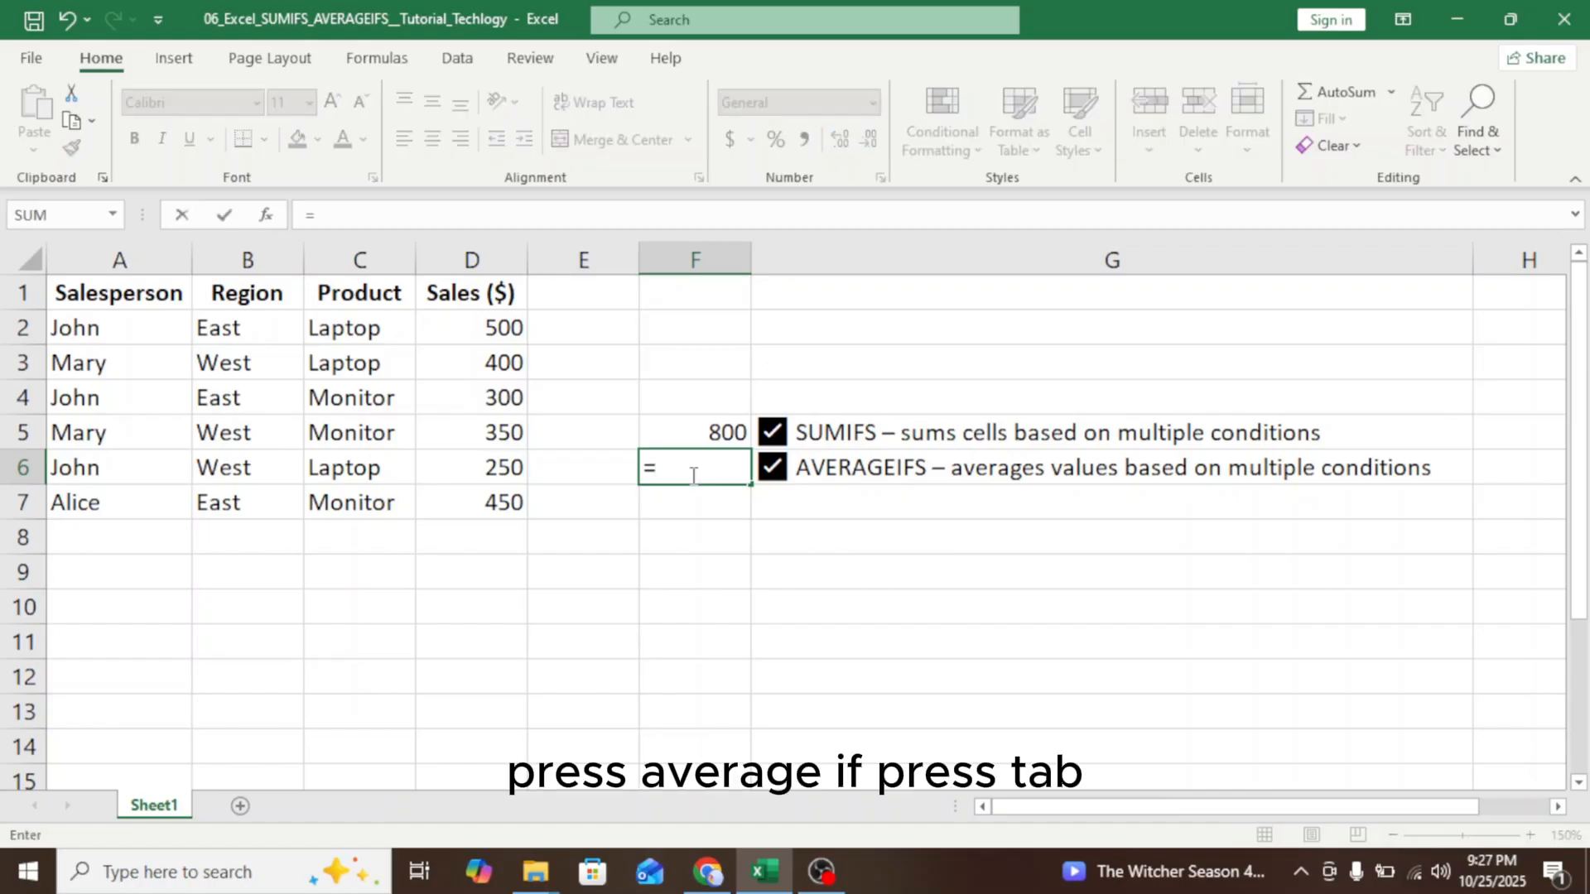
{"action": "type", "text": "avra"}
{"action": "key", "text": "BackSpace"}
{"action": "key", "text": "BackSpace"}
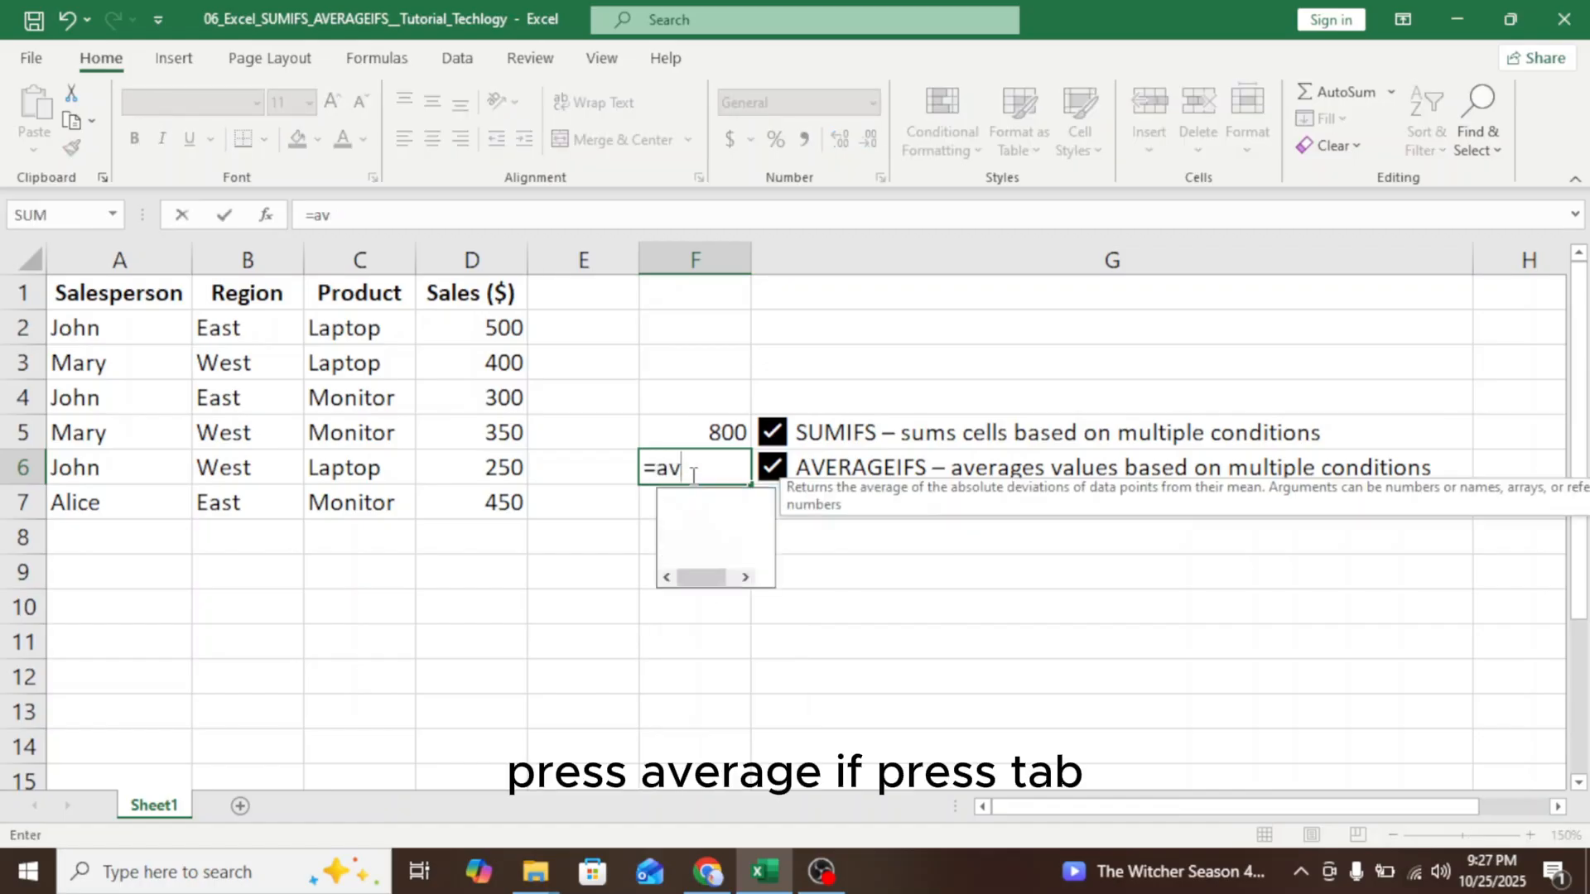
{"action": "type", "text": "era"}
{"action": "key", "text": "Down"}
{"action": "key", "text": "Down"}
{"action": "key", "text": "Down"}
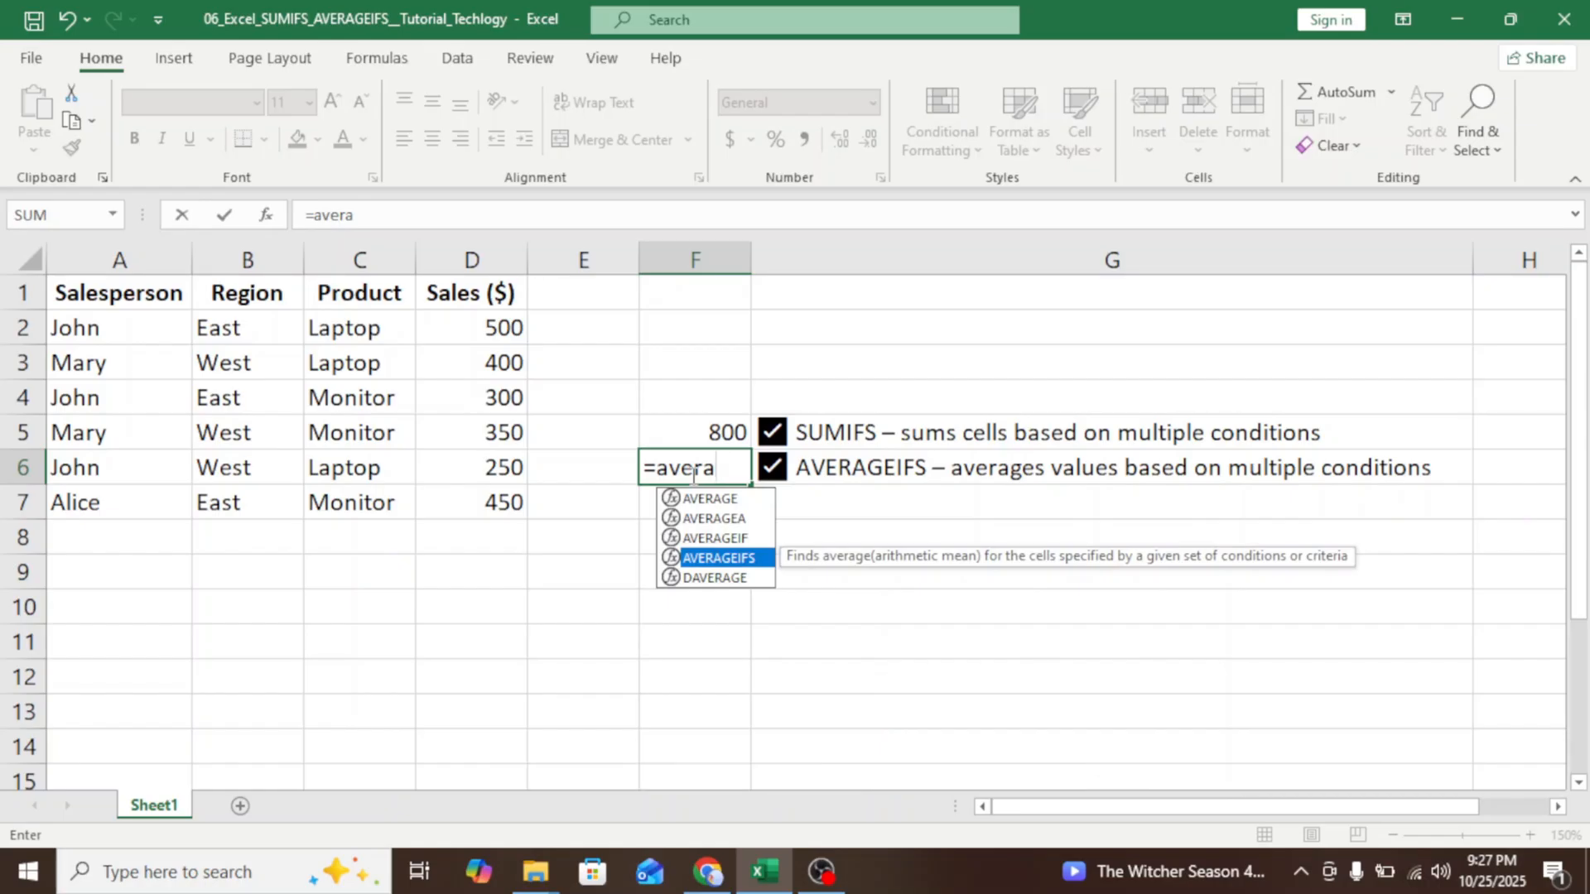
{"action": "key", "text": "Tab"}
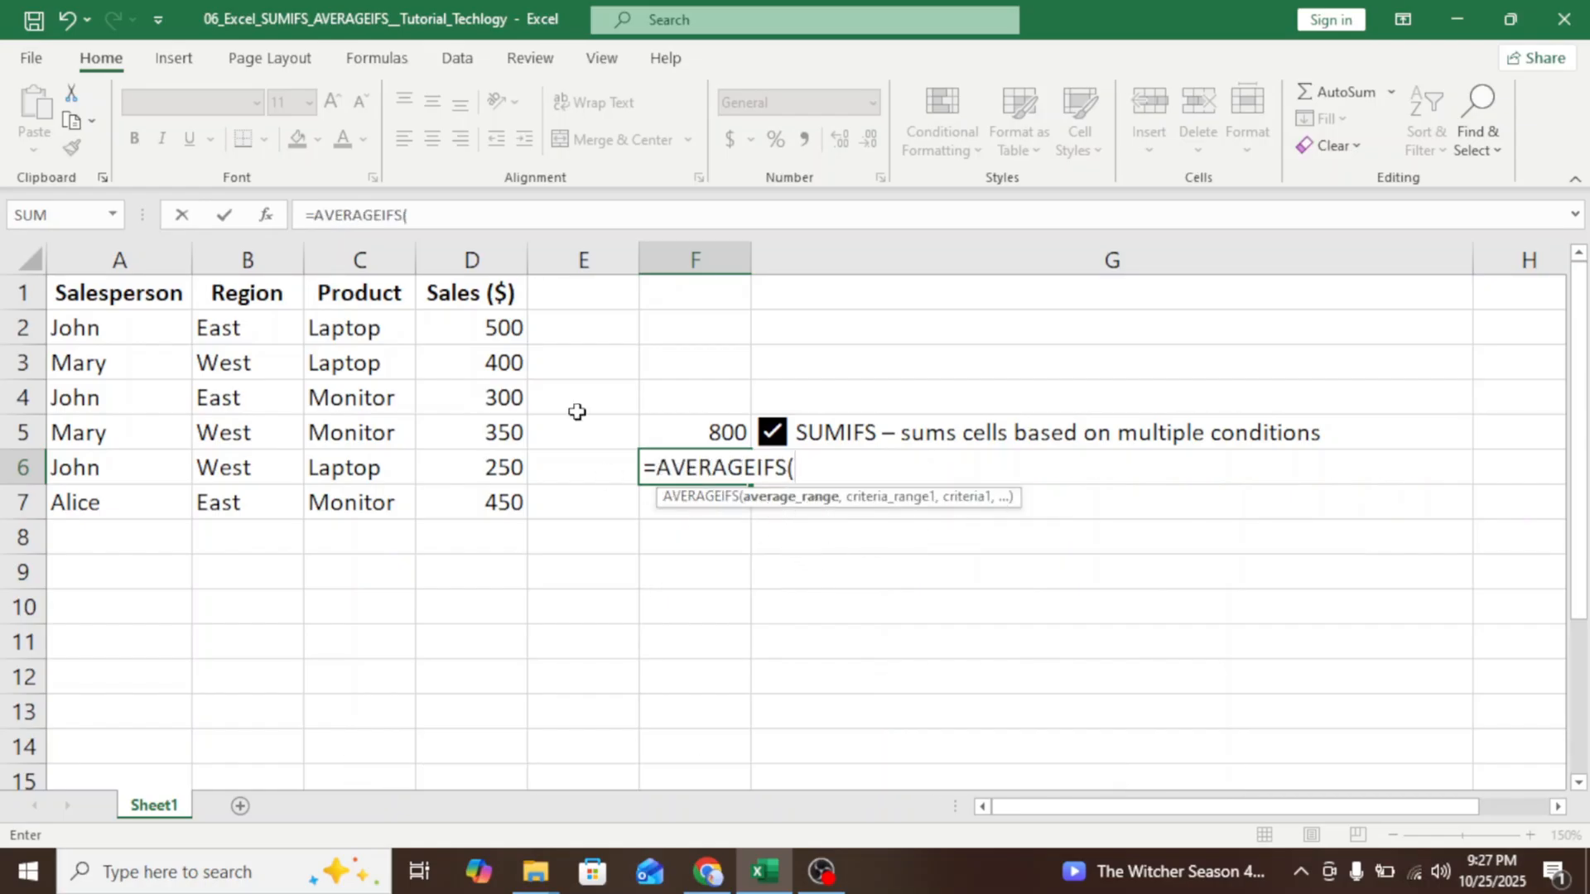
Give the AVERAGEIFS formula D2:D7 as average range and A2:A7 matching A3 as the first criterion.
{"action": "left_click_drag", "start_coordinate": [487, 325], "coordinate": [481, 503]}
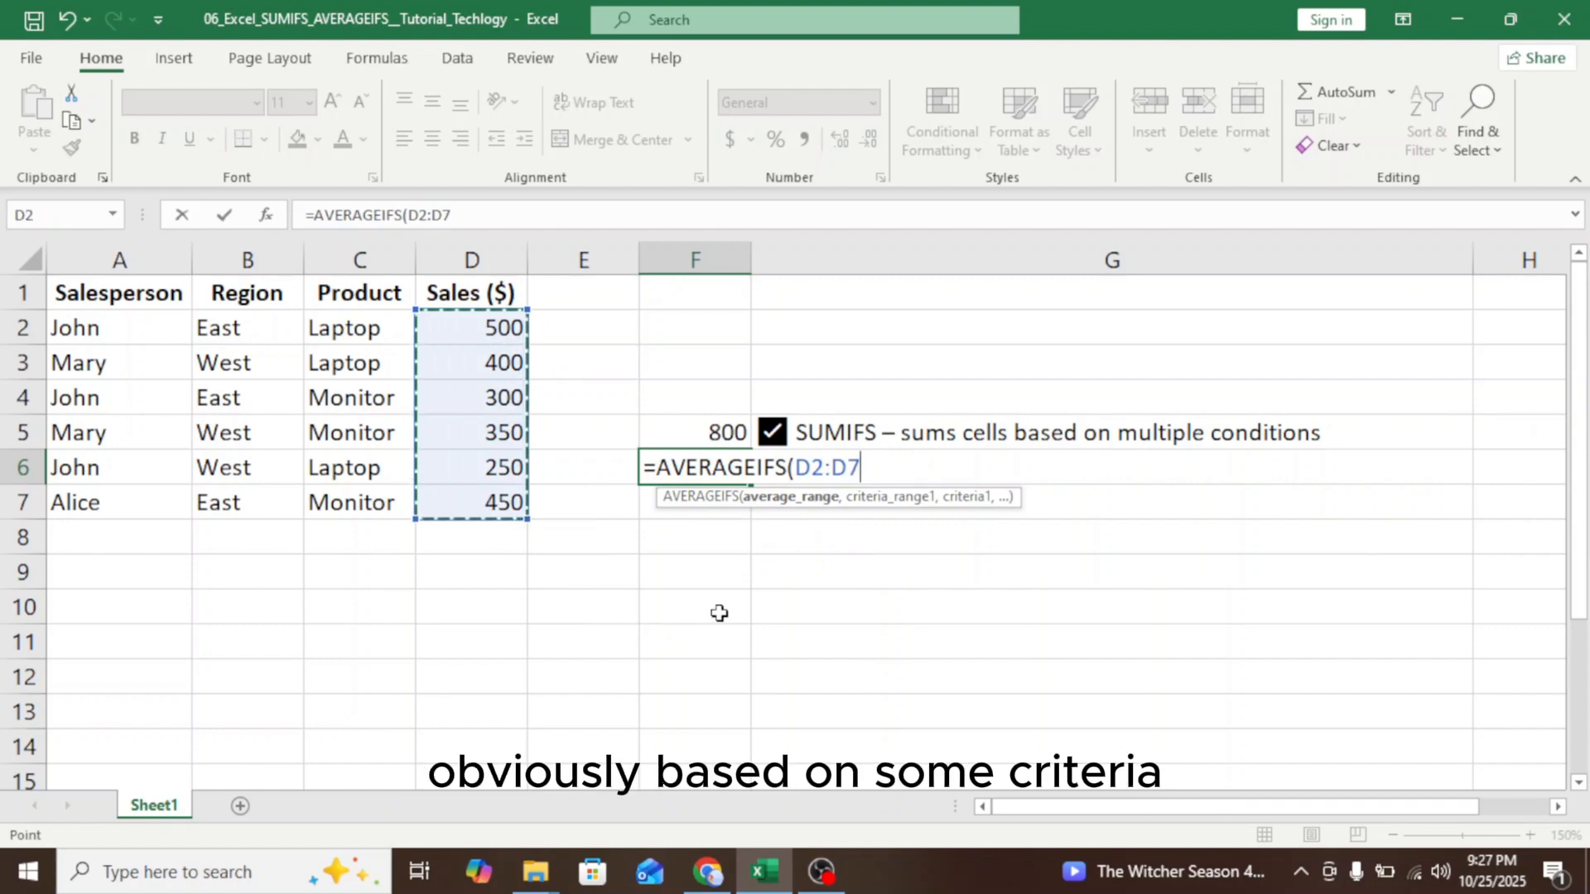
{"action": "type", "text": ","}
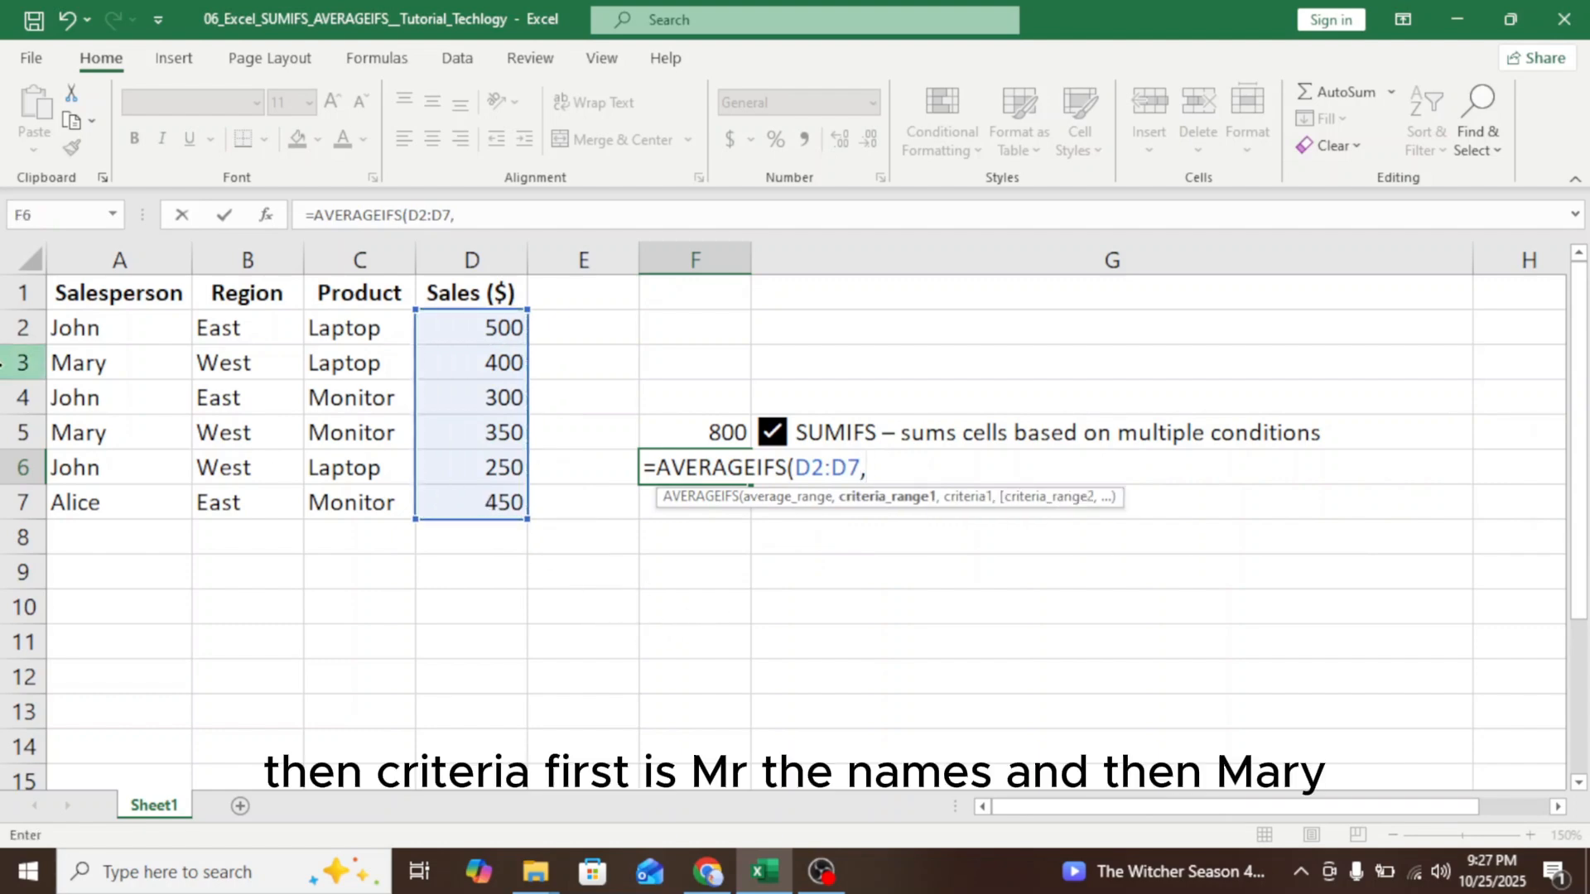
{"action": "left_click_drag", "start_coordinate": [92, 323], "coordinate": [142, 513]}
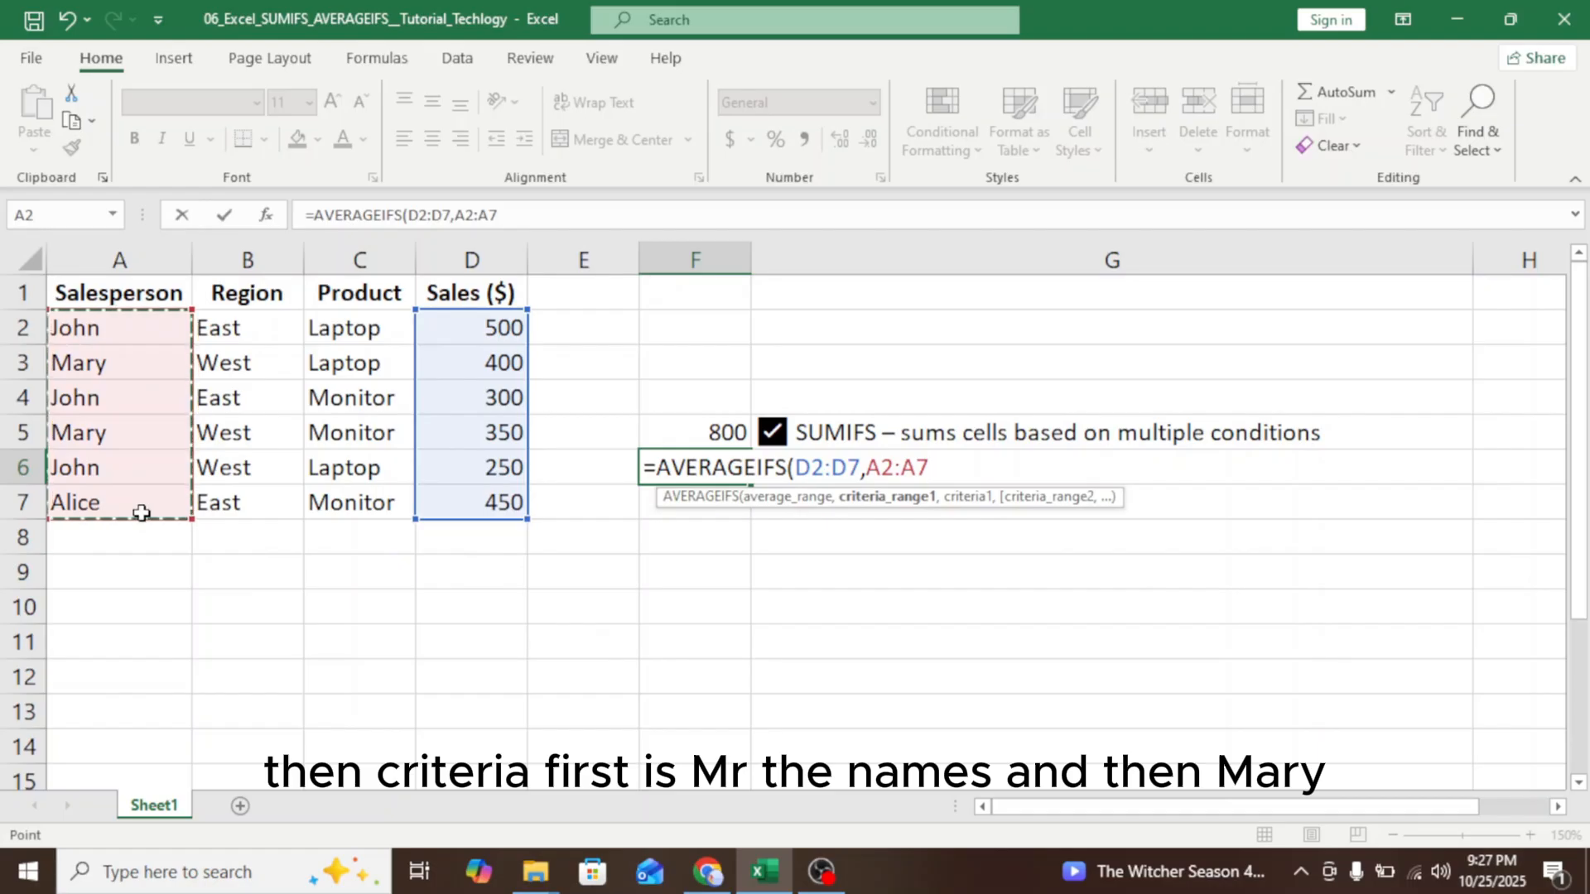
{"action": "type", "text": ","}
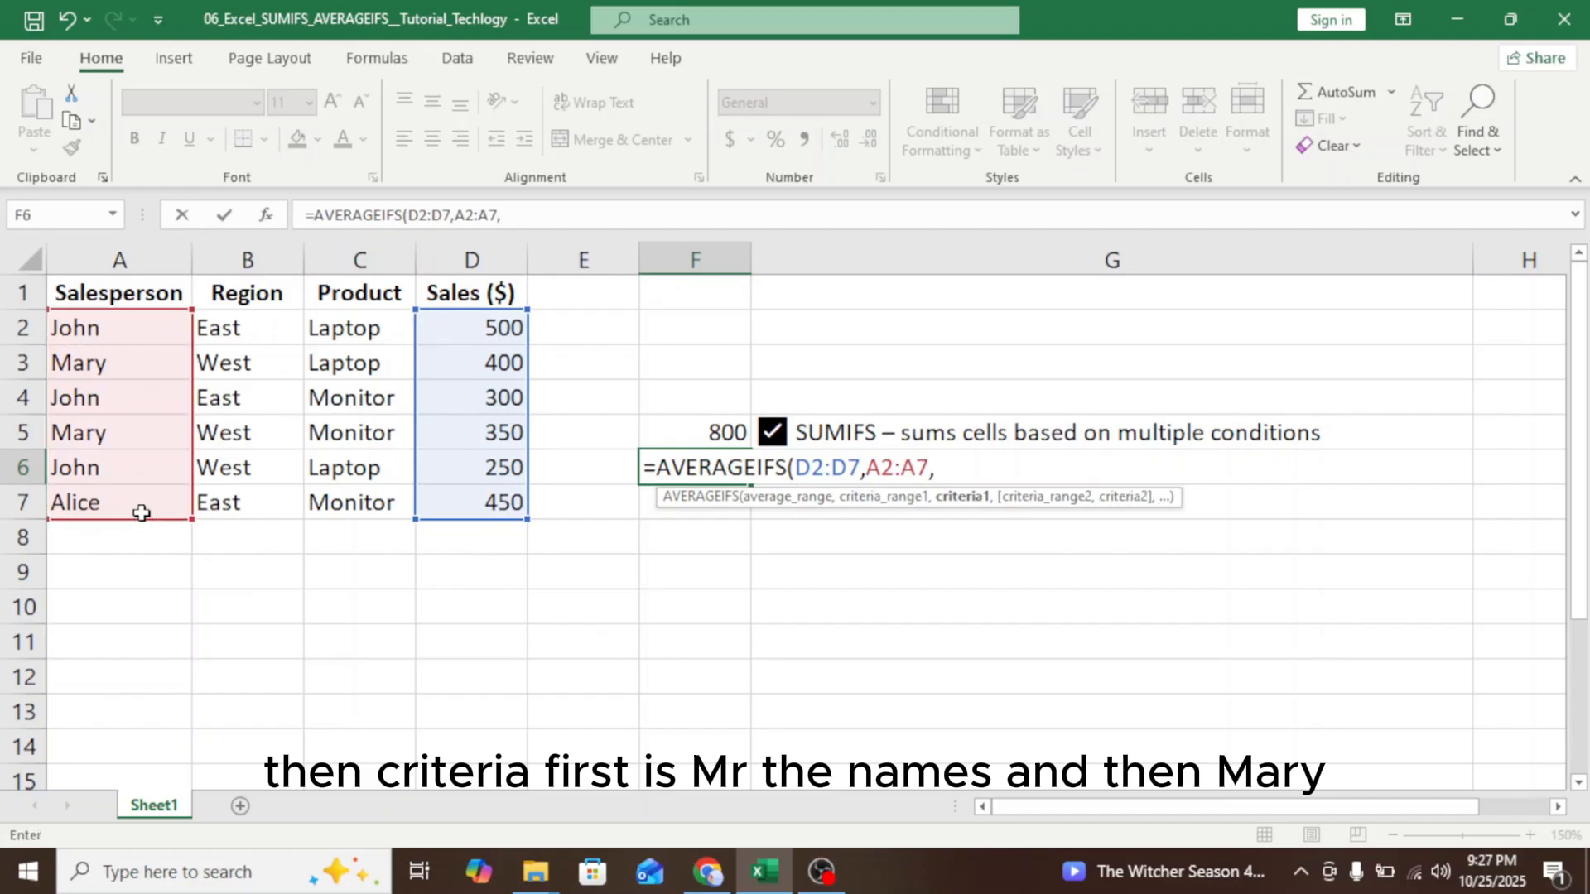
{"action": "left_click", "coordinate": [74, 365]}
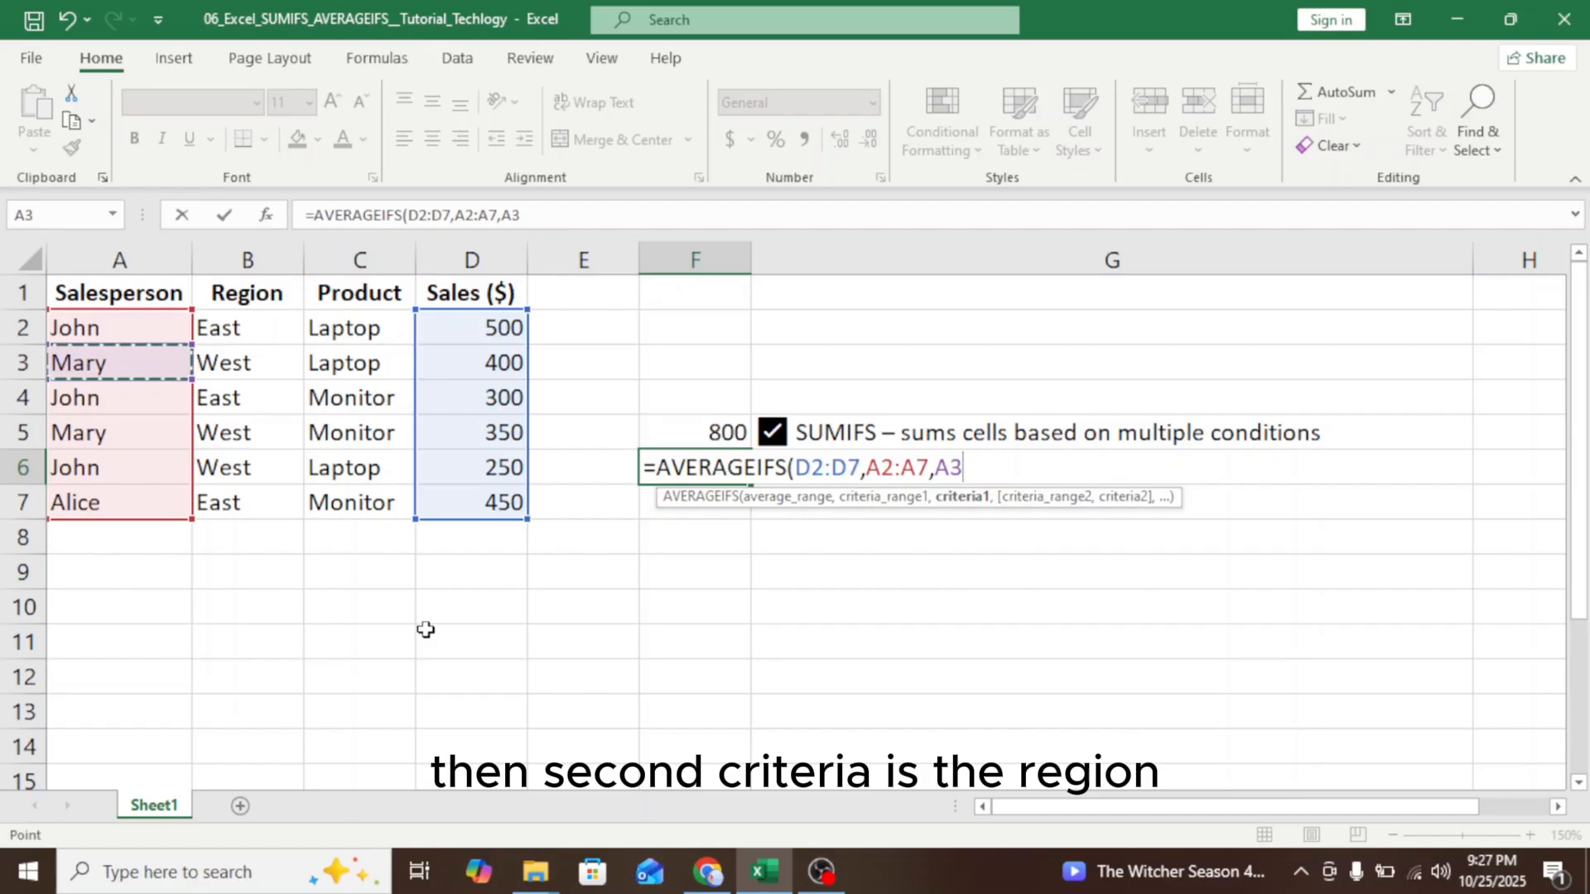
{"action": "type", "text": ","}
Add B2:B7 matching B3 as the second AVERAGEIFS criterion and enter the completed formula in F6.
{"action": "left_click", "coordinate": [256, 330]}
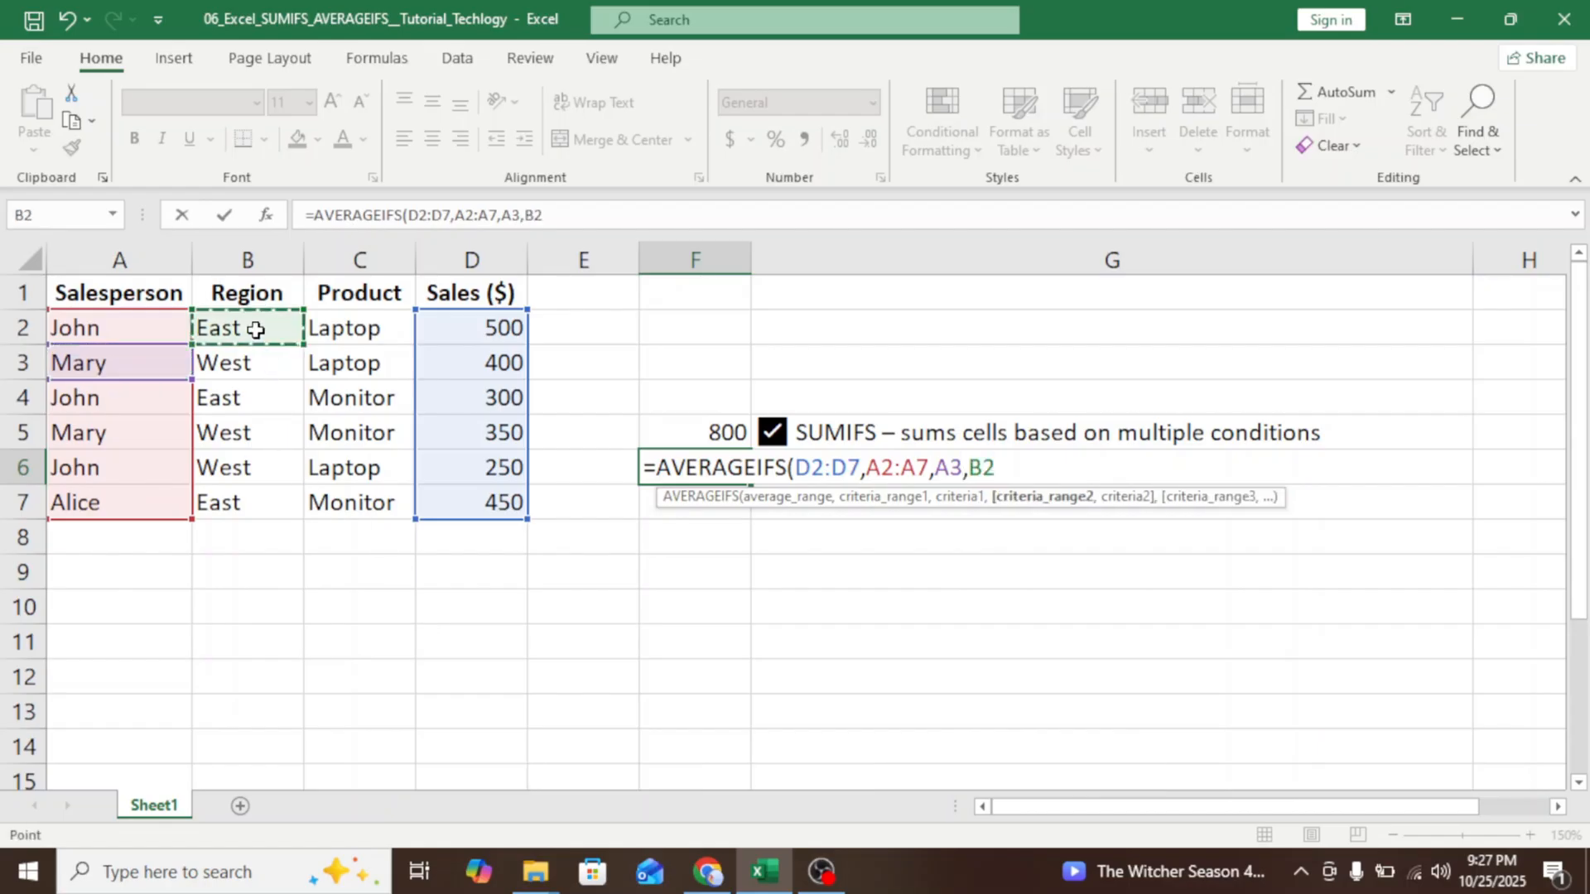
{"action": "left_click_drag", "start_coordinate": [256, 330], "coordinate": [260, 500]}
{"action": "type", "text": ","}
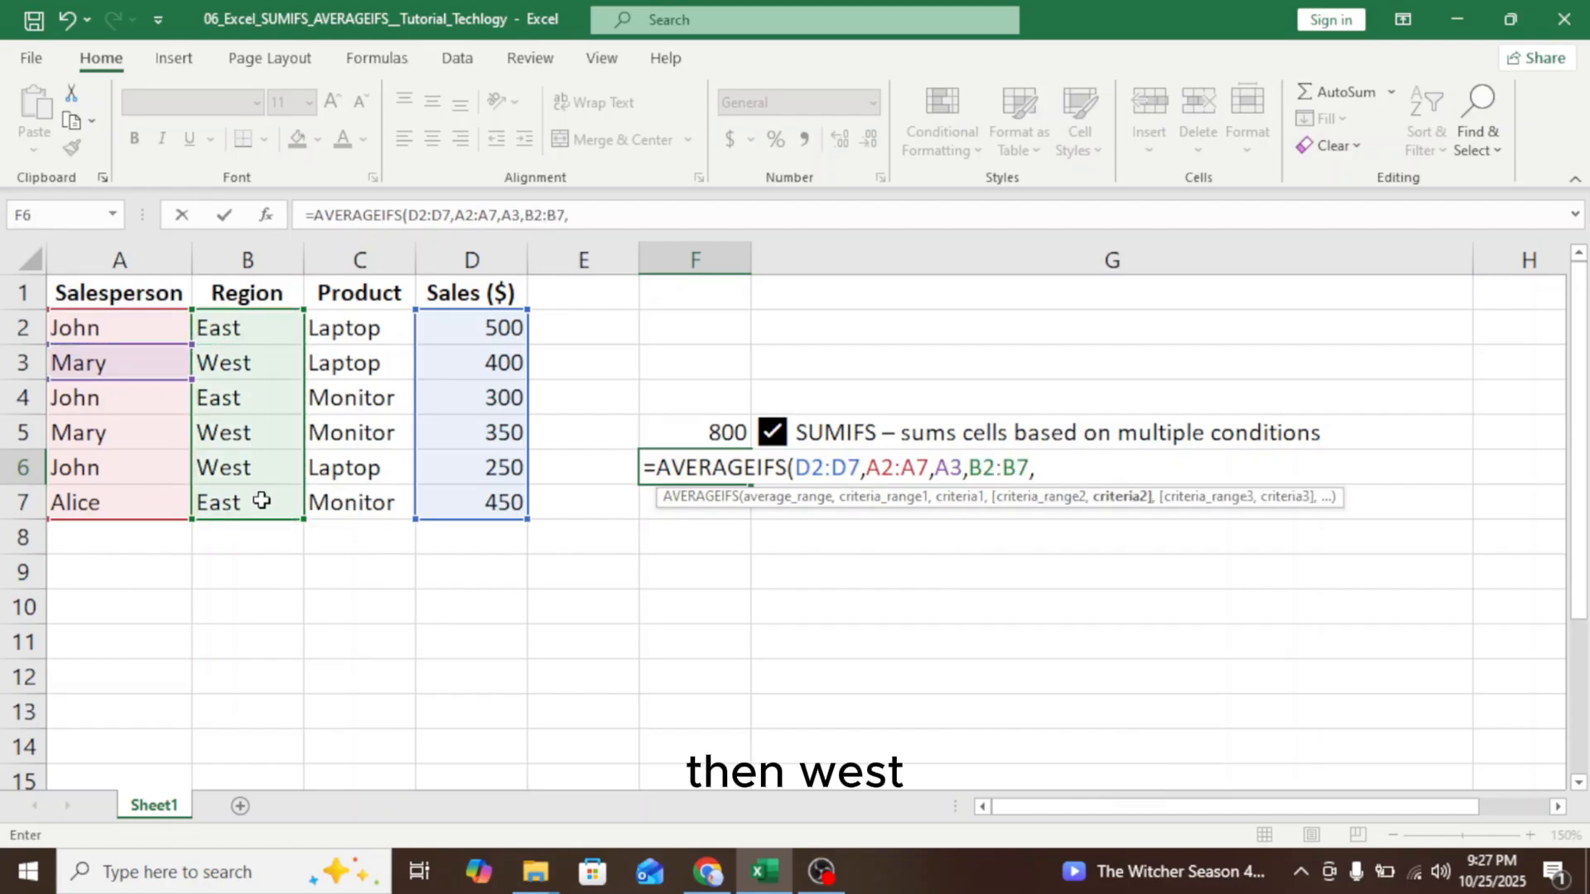
{"action": "left_click", "coordinate": [229, 366]}
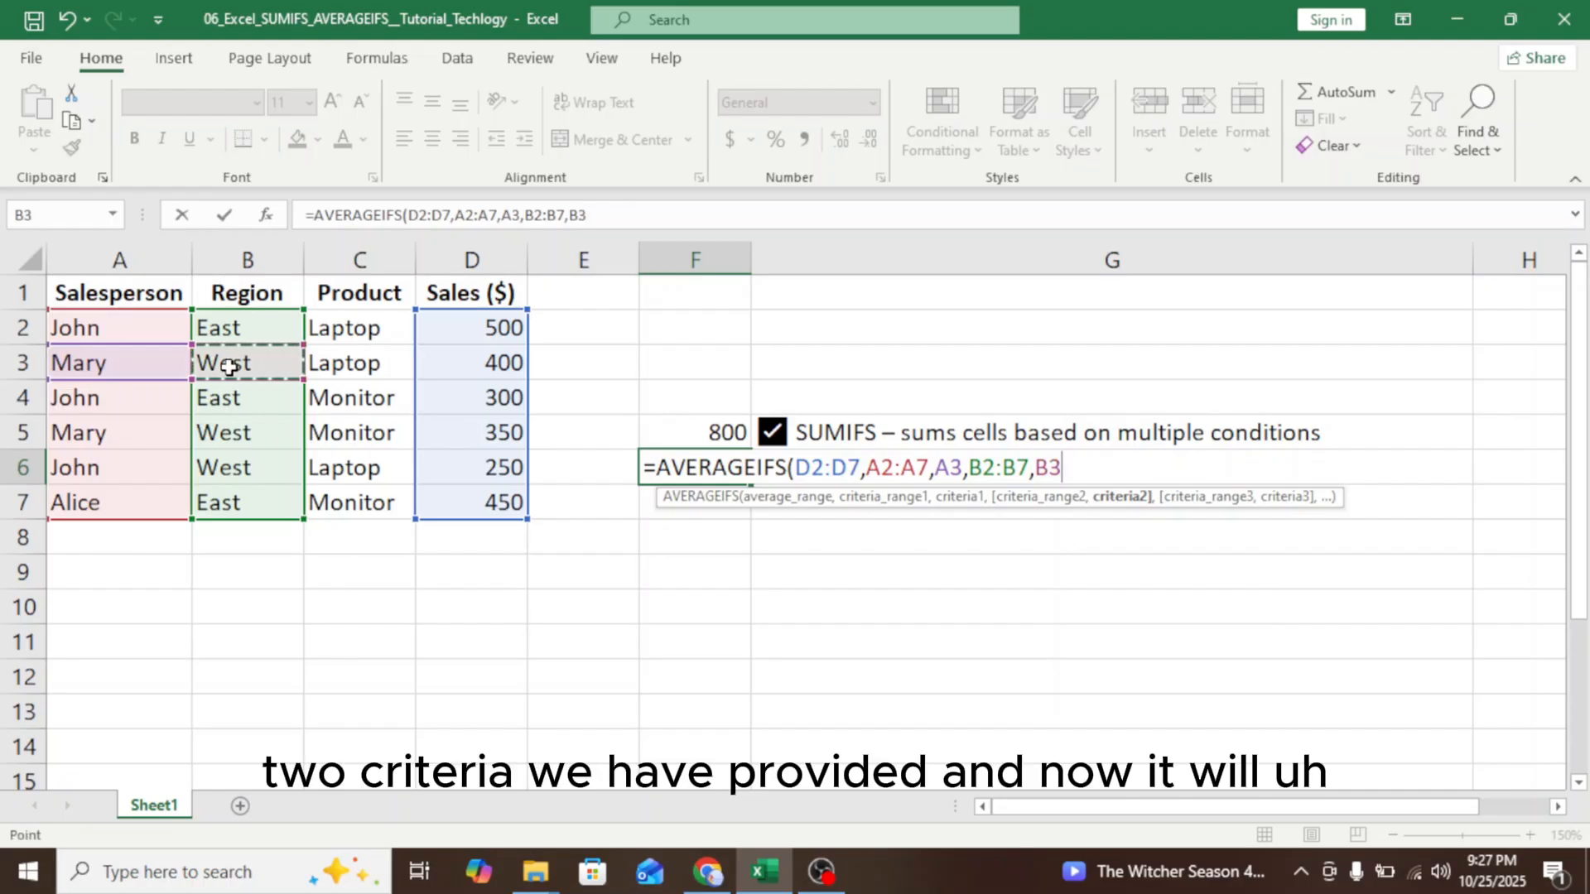
{"action": "type", "text": ")"}
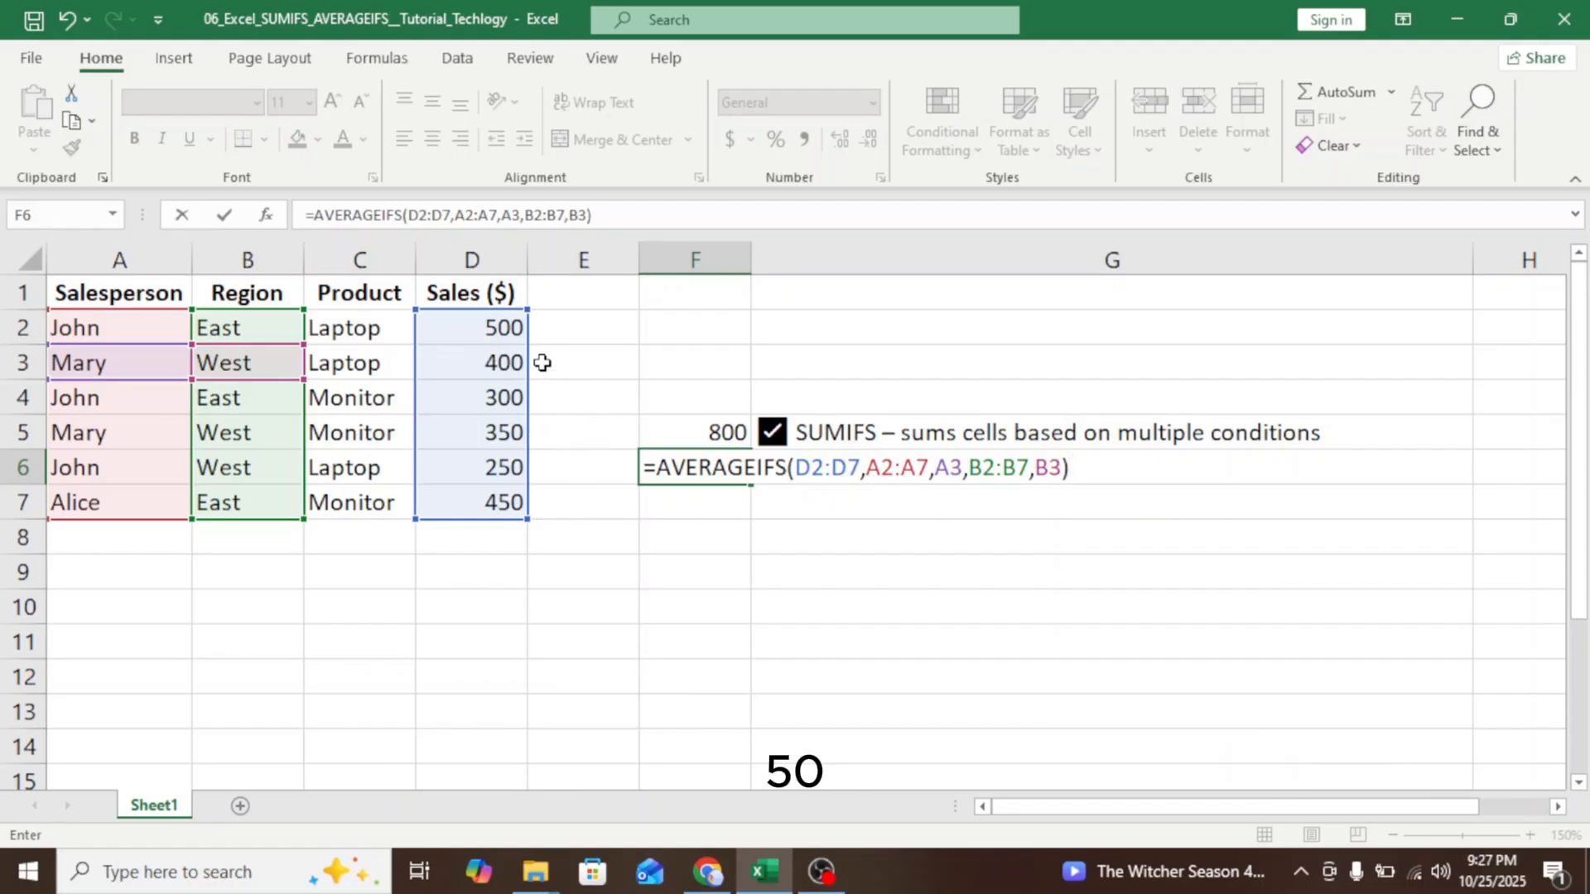
{"action": "key", "text": "Return"}
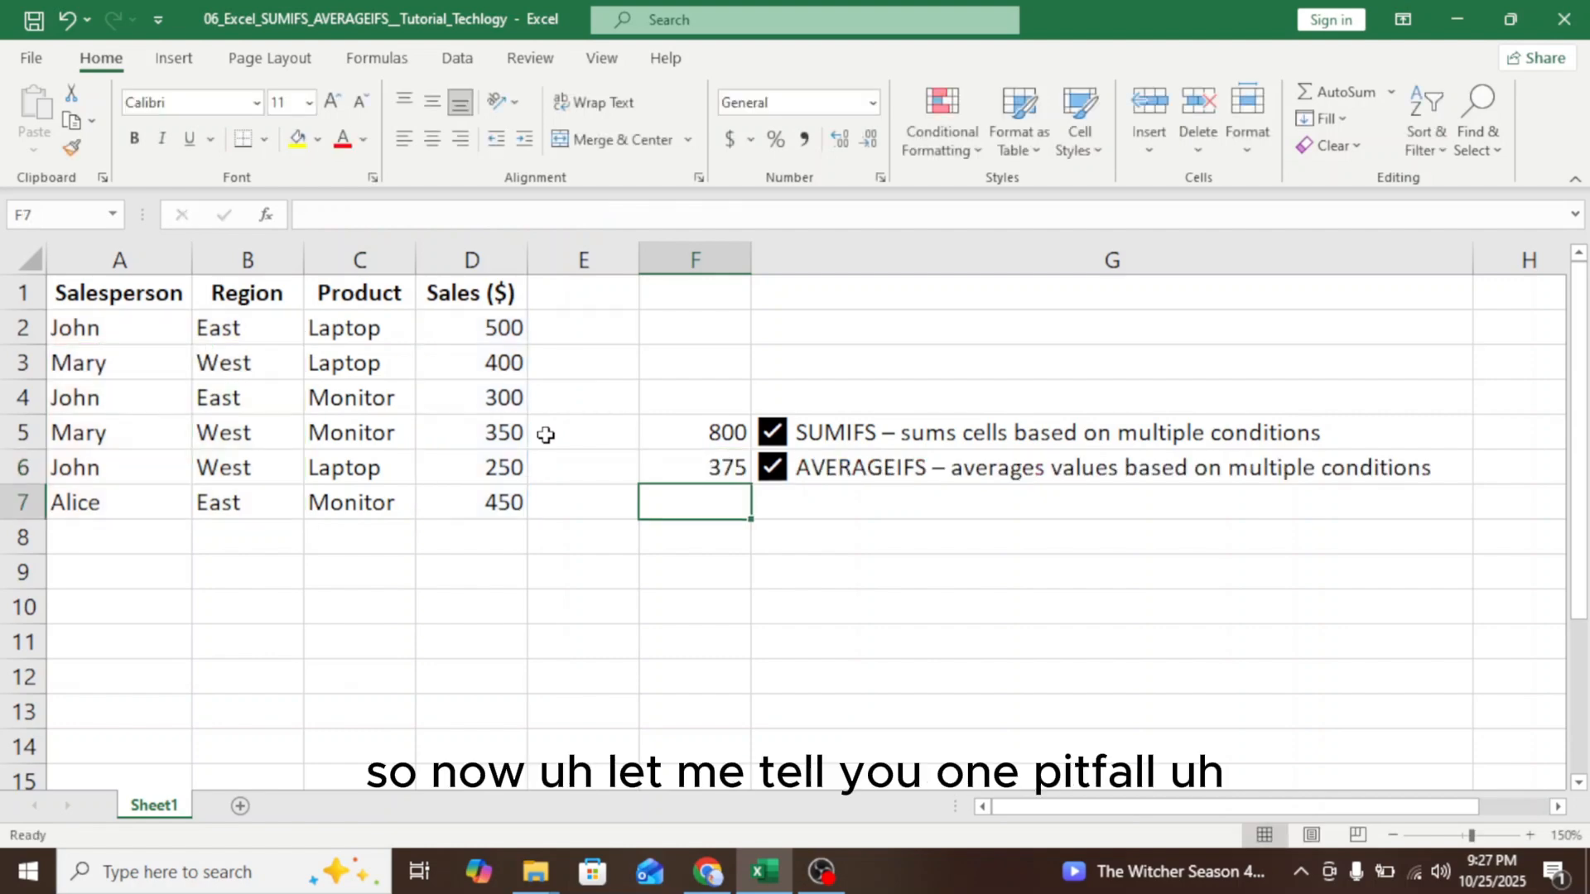
Replace the average range in the F6 AVERAGEIFS formula with D2:D8, one row longer than the criteria ranges.
{"action": "key", "text": "Up"}
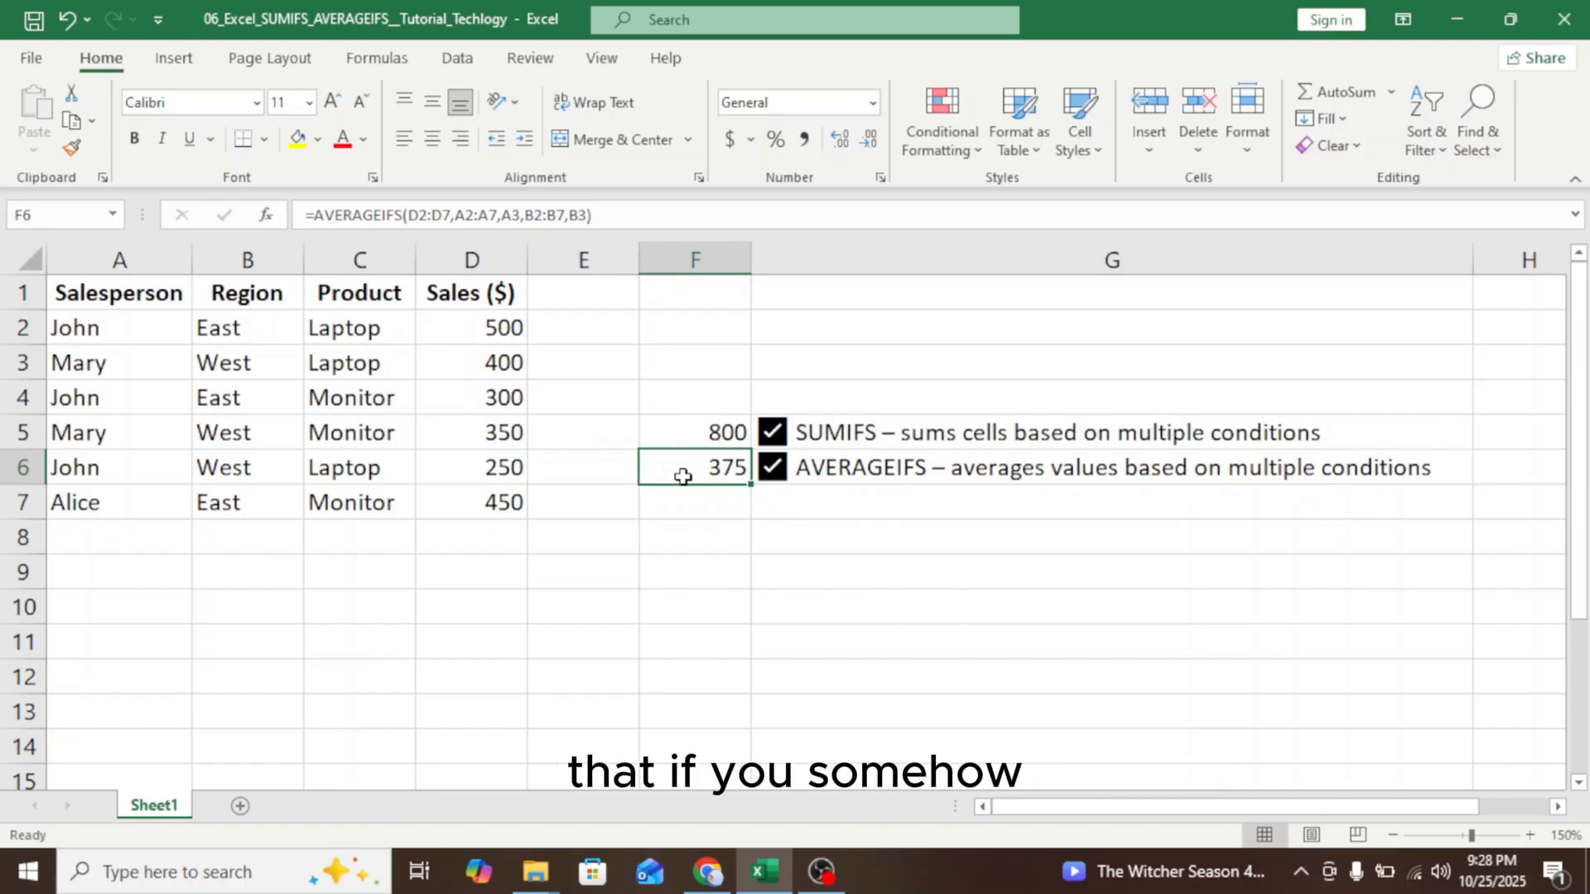
{"action": "left_click", "coordinate": [610, 216]}
{"action": "key", "text": "Left"}
{"action": "key", "text": "Left"}
{"action": "key", "text": "Left"}
{"action": "key", "text": "Left"}
{"action": "key", "text": "Left"}
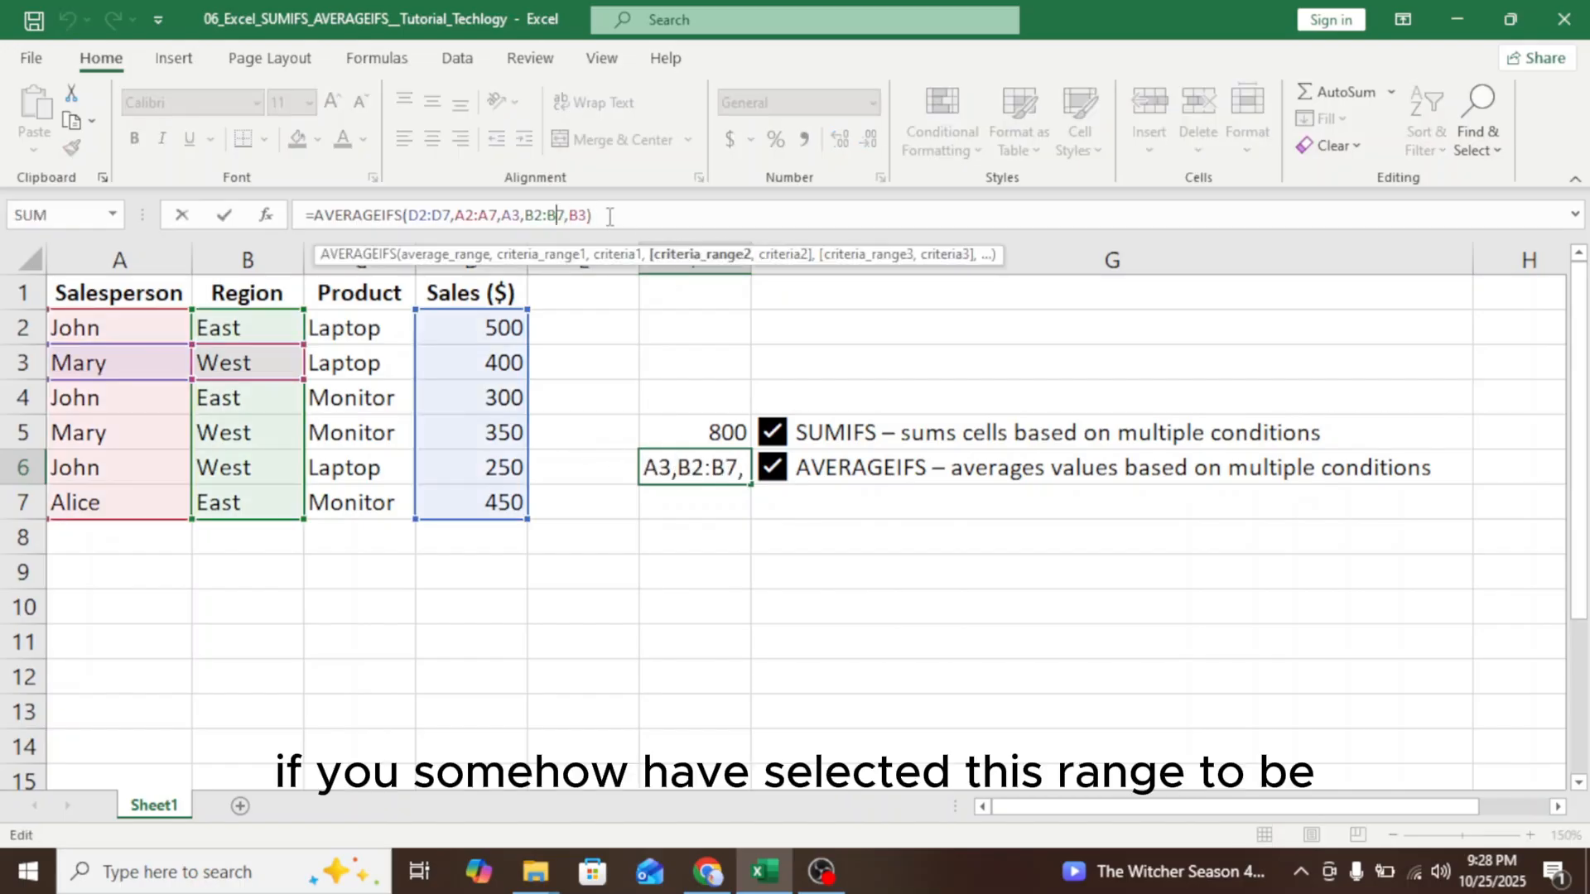
{"action": "key", "text": "Left"}
{"action": "key", "text": "Left"}
{"action": "key", "text": "Left"}
{"action": "key", "text": "Left"}
{"action": "key", "text": "Left"}
{"action": "key", "text": "Left"}
{"action": "key", "text": "Left"}
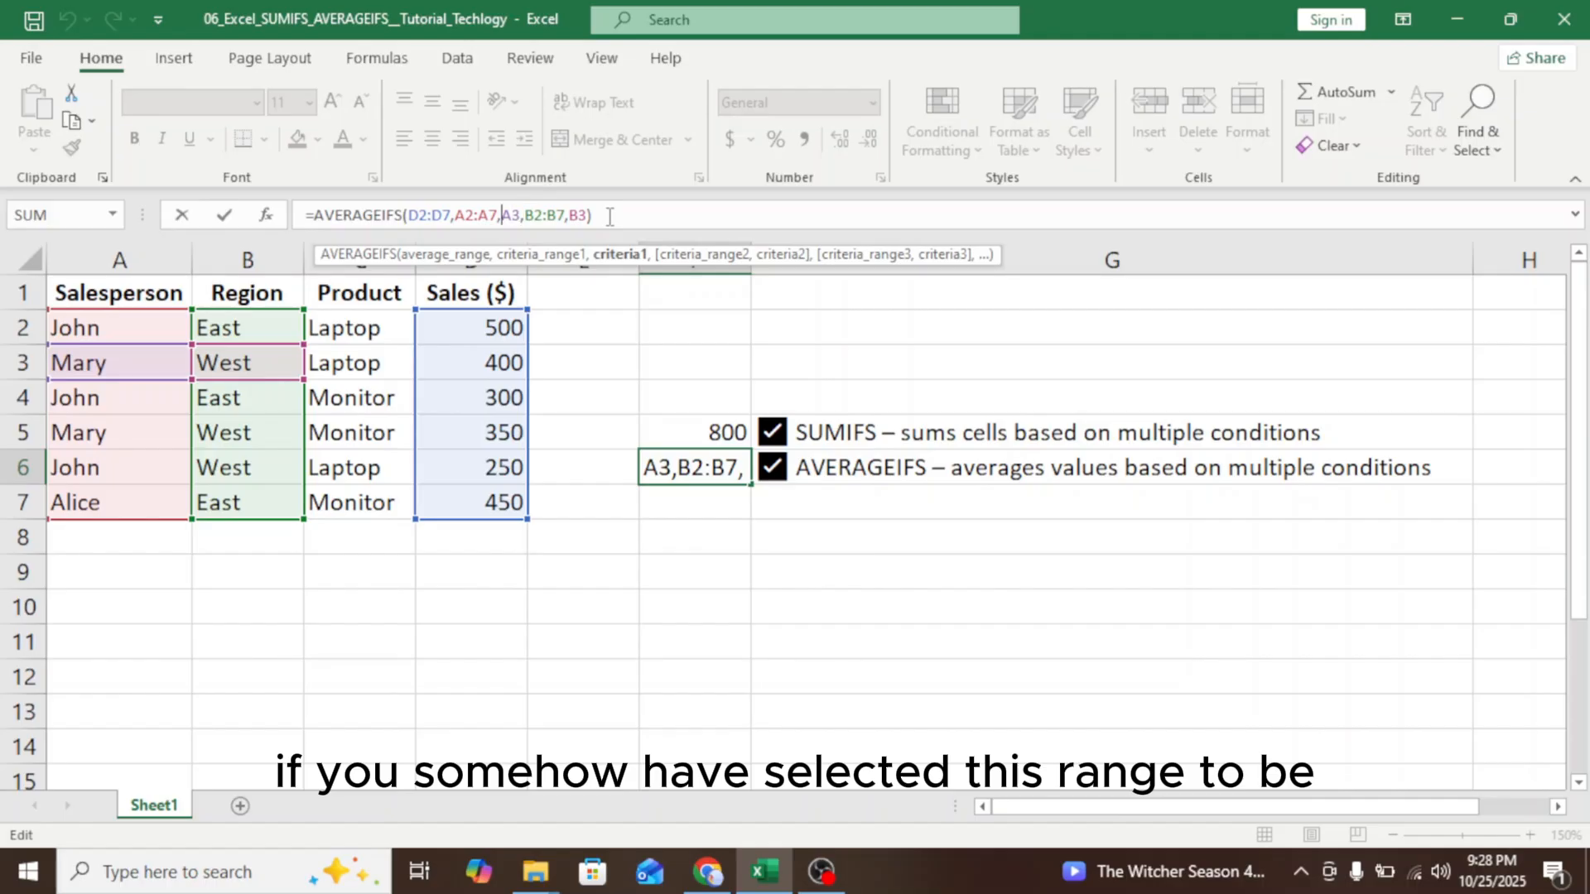
{"action": "key", "text": "Left"}
{"action": "key", "text": "Left"}
{"action": "key", "text": "Left"}
{"action": "key", "text": "Left"}
{"action": "key", "text": "Left"}
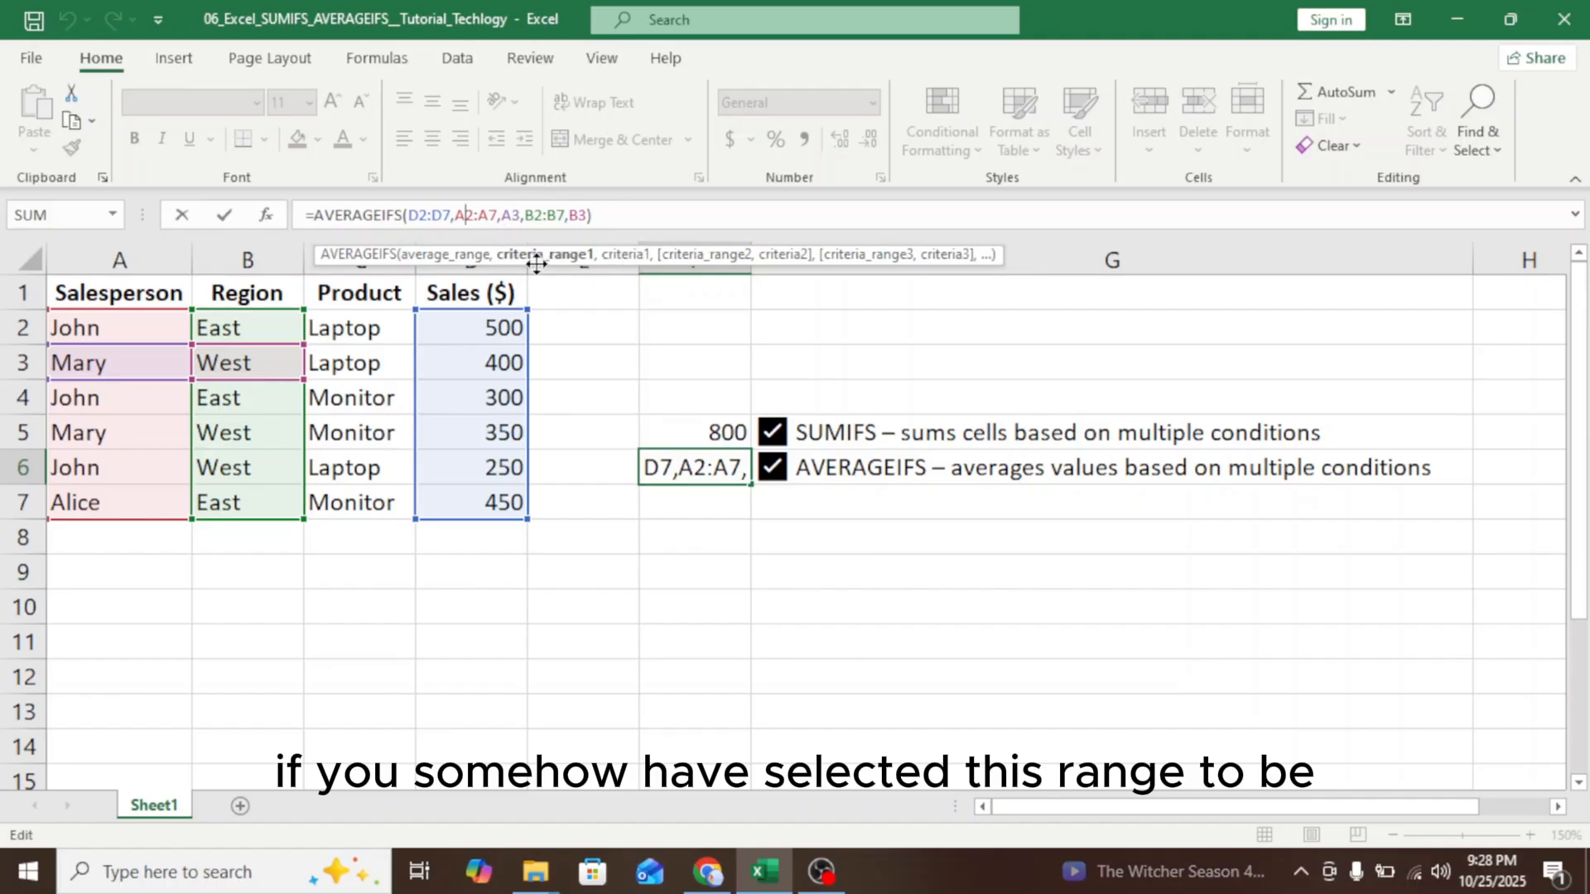
{"action": "key", "text": "Left"}
{"action": "key", "text": "Left"}
{"action": "key", "text": "shift+Left"}
{"action": "key", "text": "shift+Left"}
{"action": "key", "text": "shift+Left"}
{"action": "key", "text": "shift+Left"}
{"action": "key", "text": "shift+Left"}
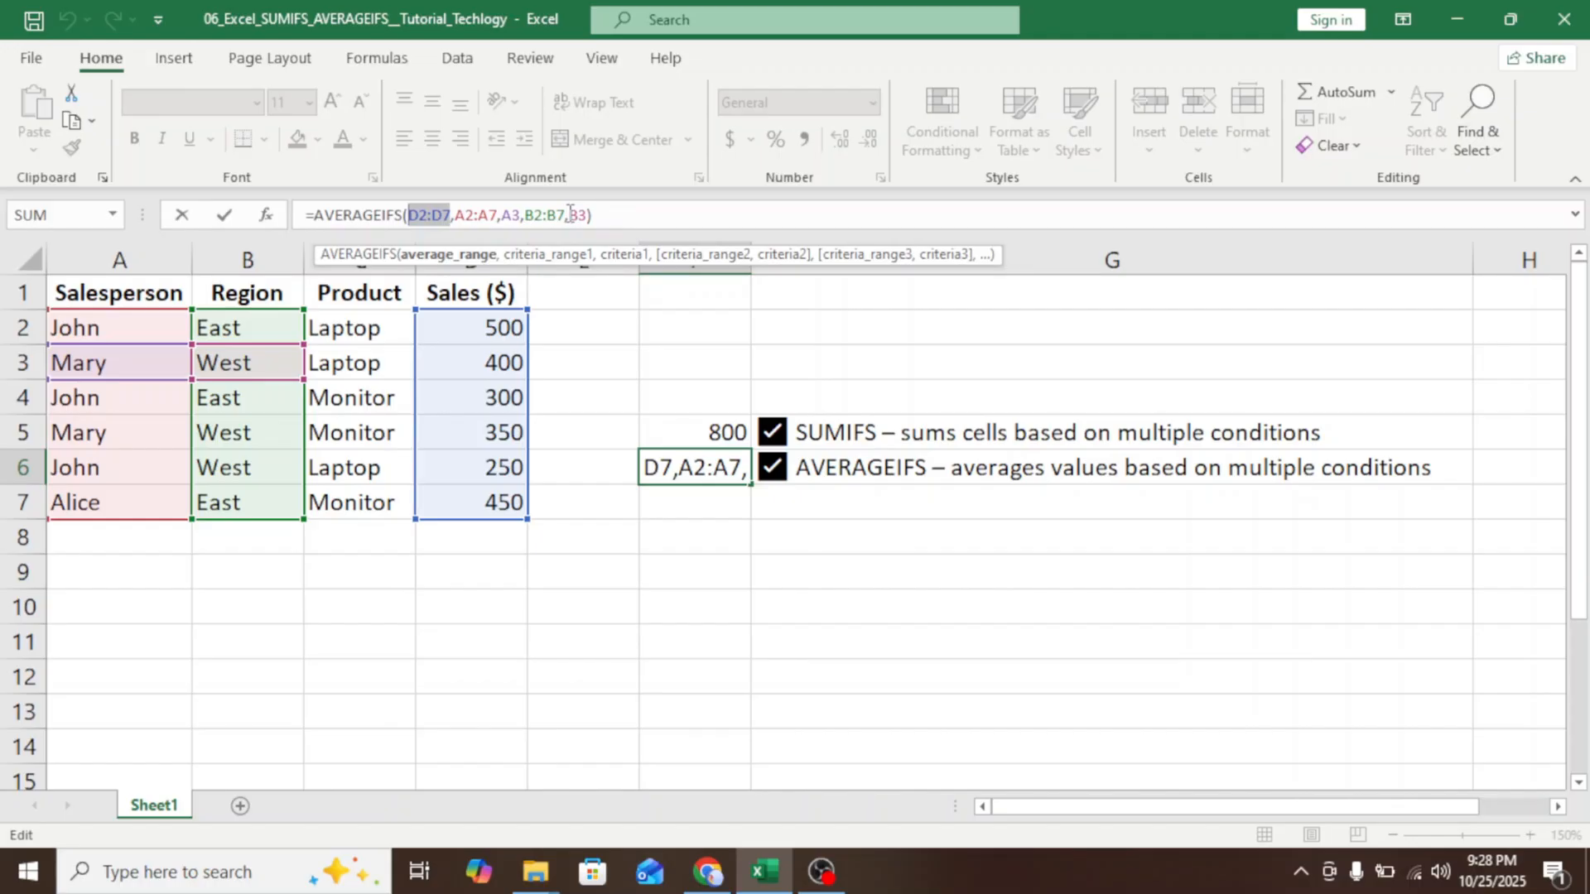
{"action": "key", "text": "BackSpace"}
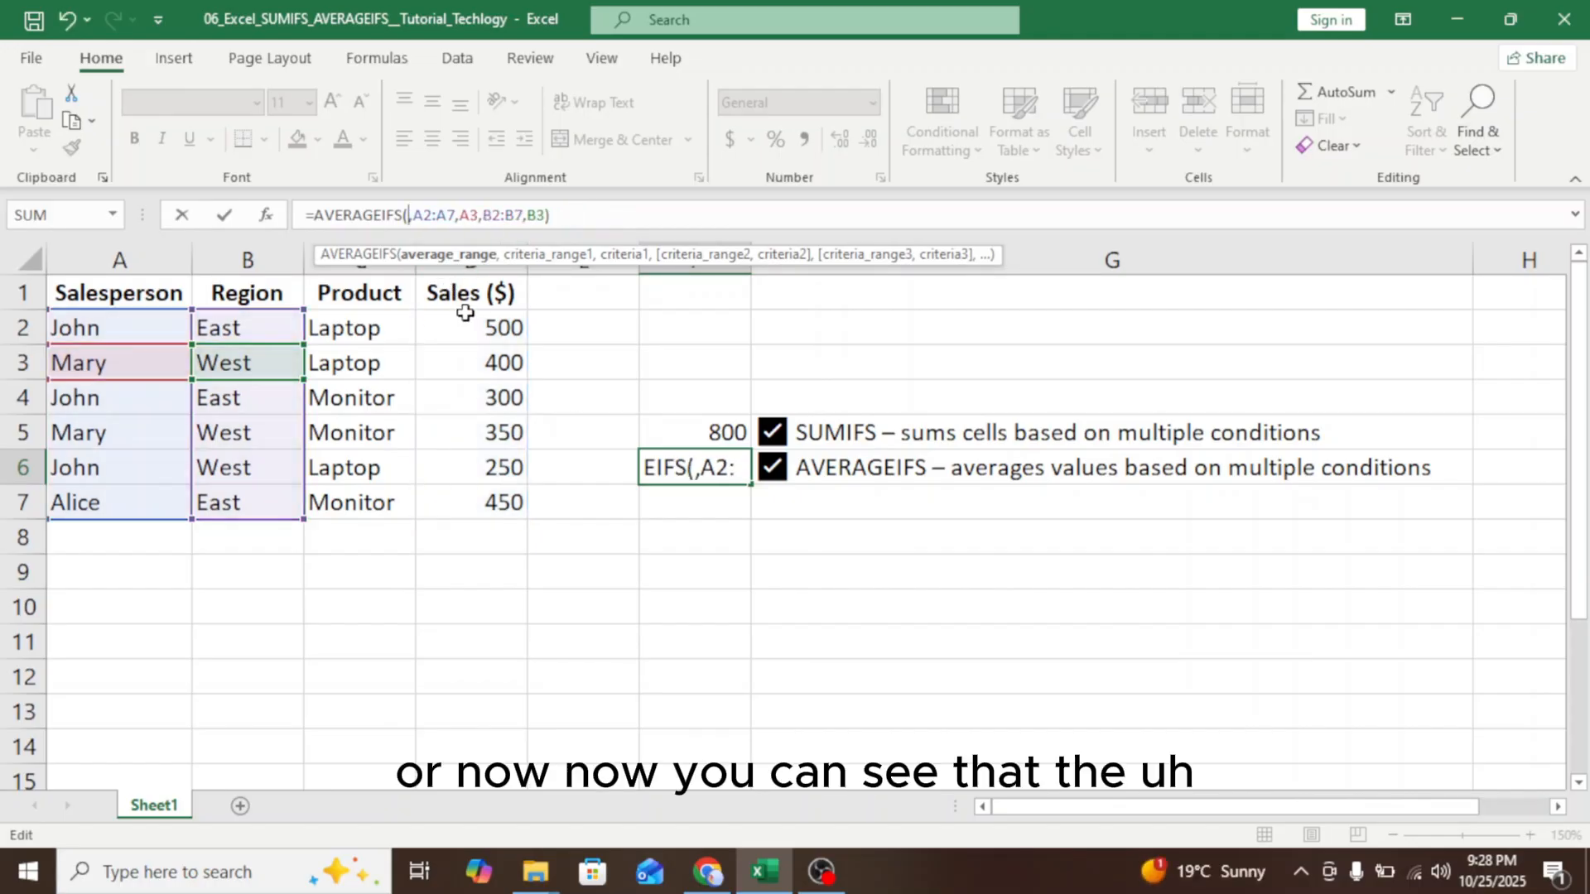
{"action": "left_click_drag", "start_coordinate": [465, 312], "coordinate": [473, 539]}
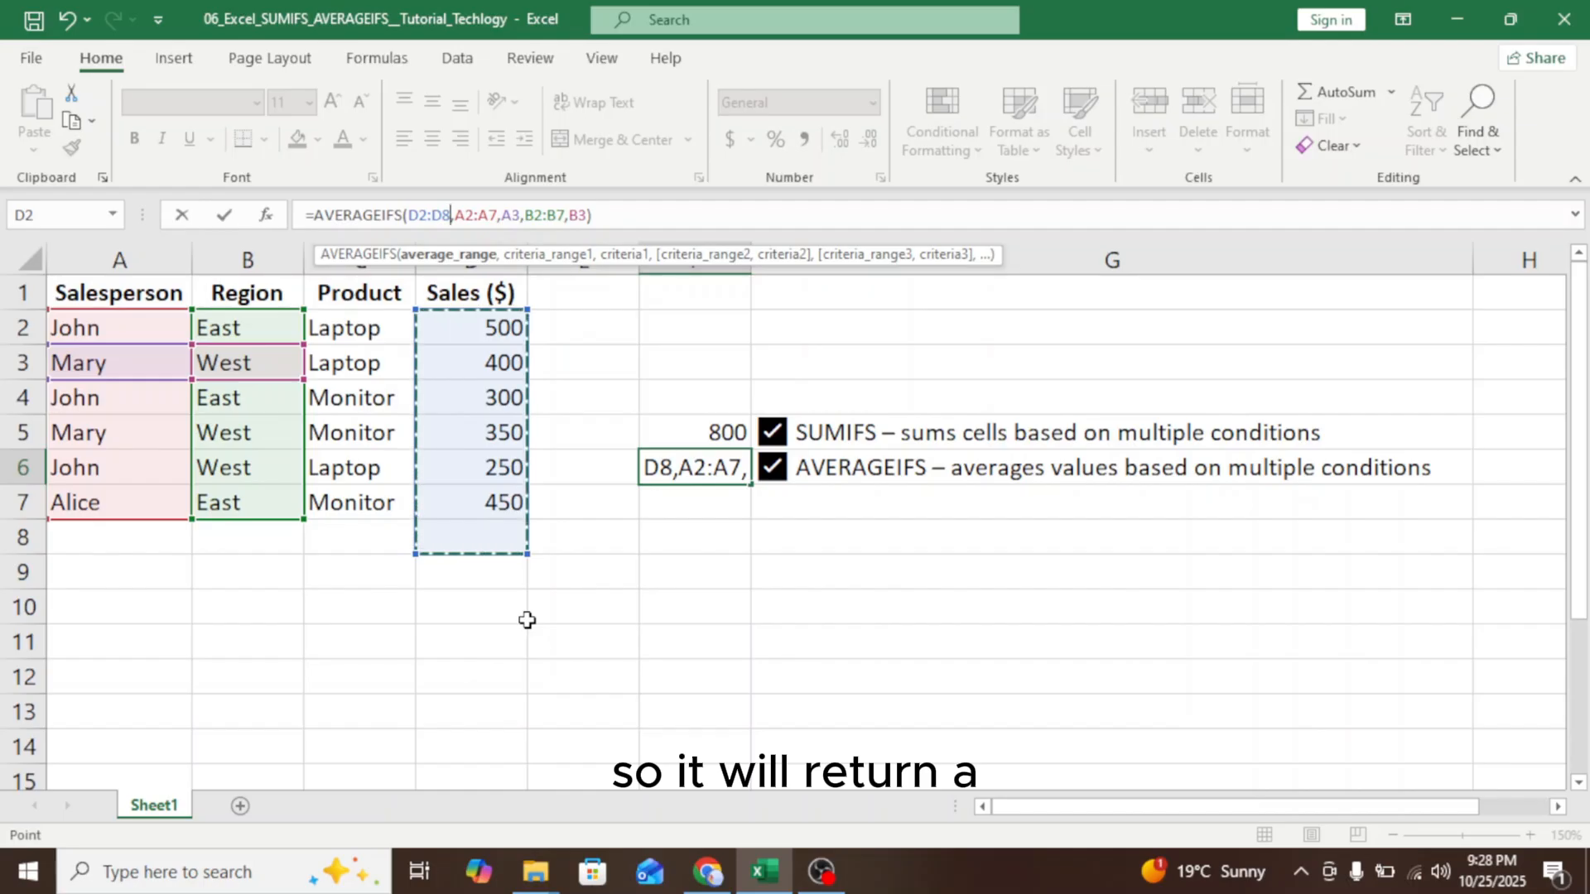
{"action": "left_click", "coordinate": [608, 207]}
{"action": "key", "text": "Return"}
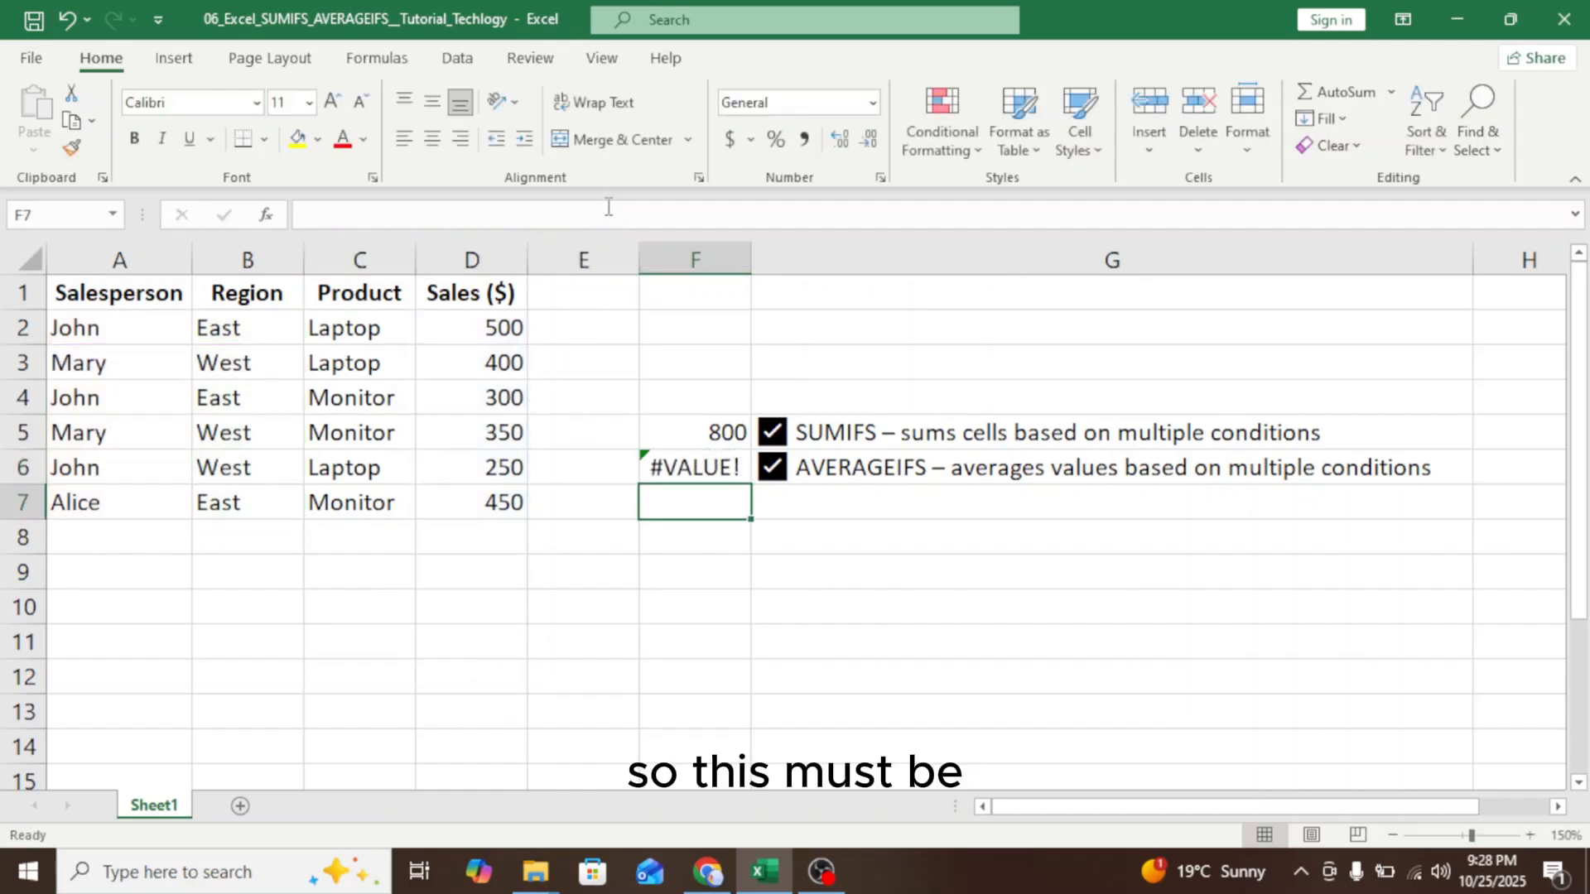
Correct the average range in the F6 AVERAGEIFS formula to D2:D7 to match the criteria ranges.
{"action": "left_click", "coordinate": [701, 474]}
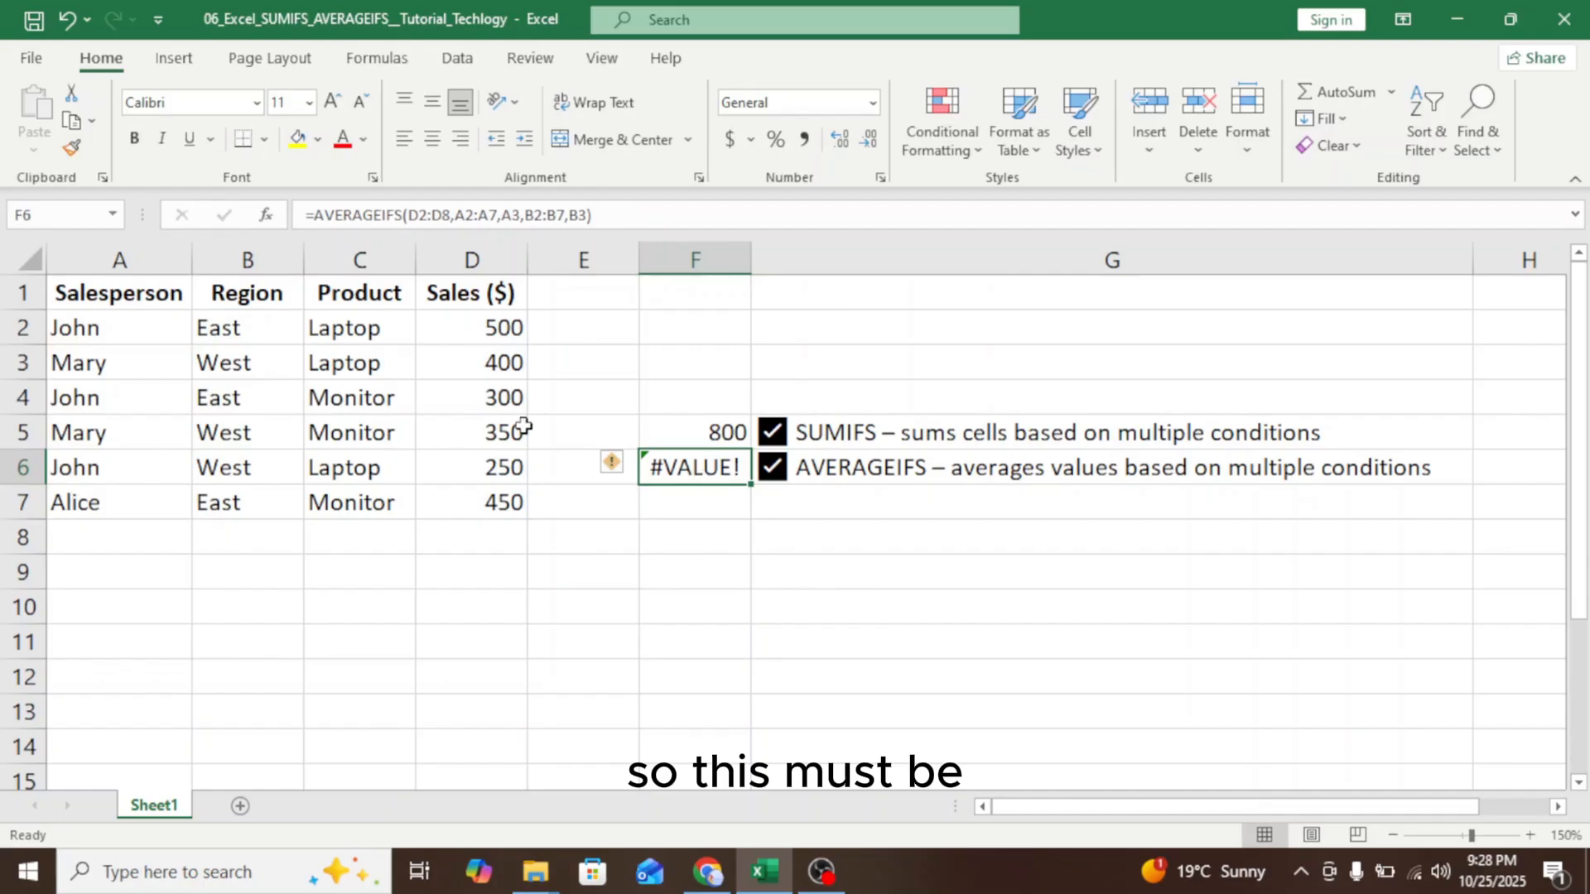
{"action": "left_click", "coordinate": [453, 217]}
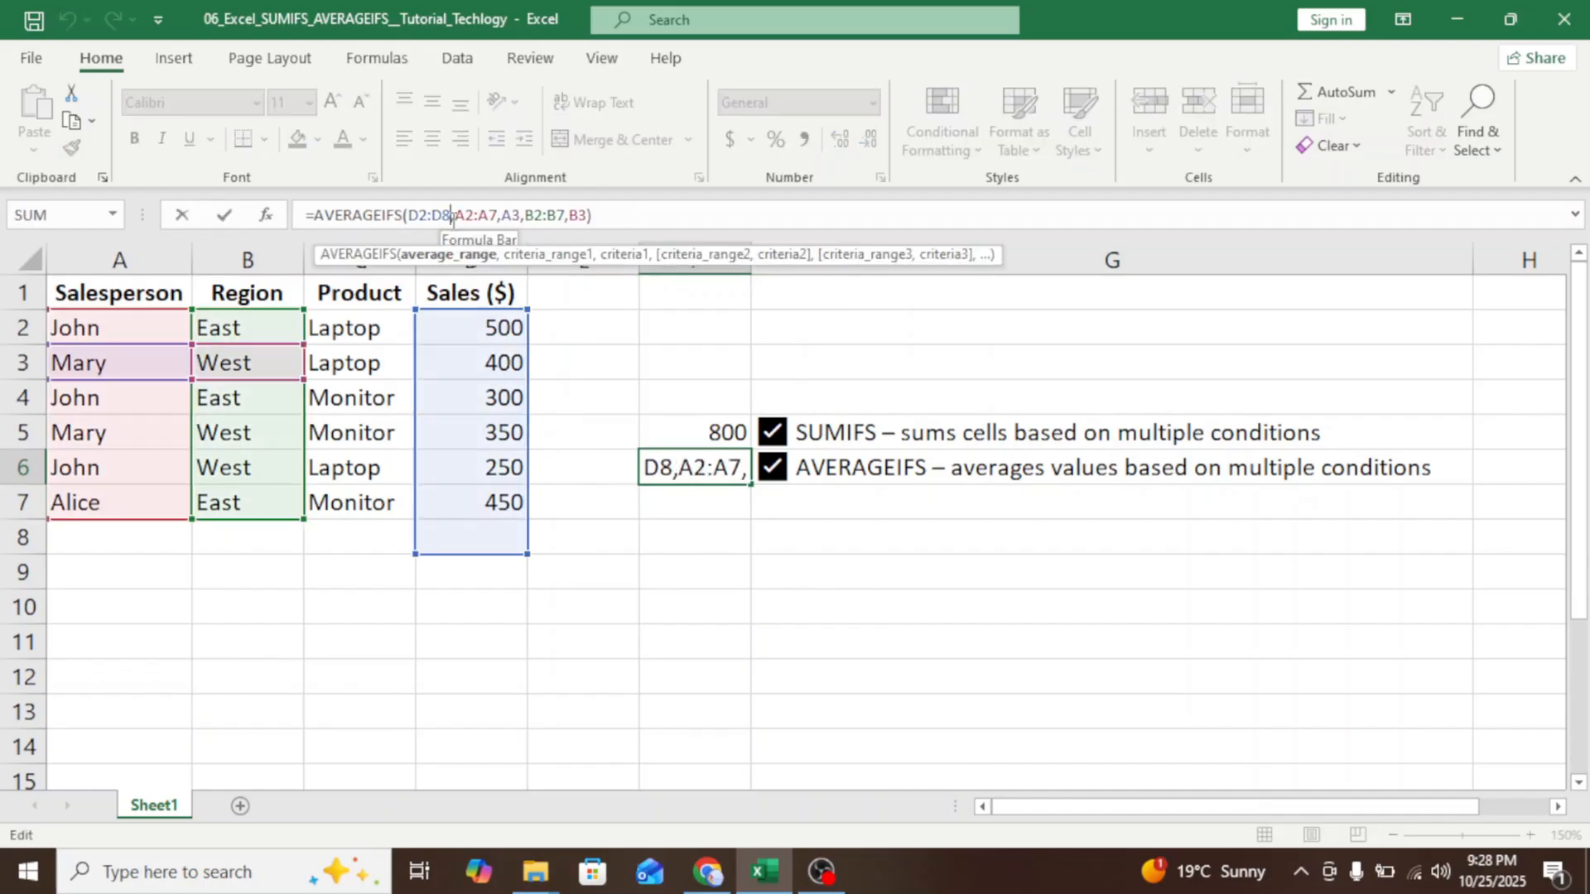
{"action": "key", "text": "Delete"}
{"action": "type", "text": "7"}
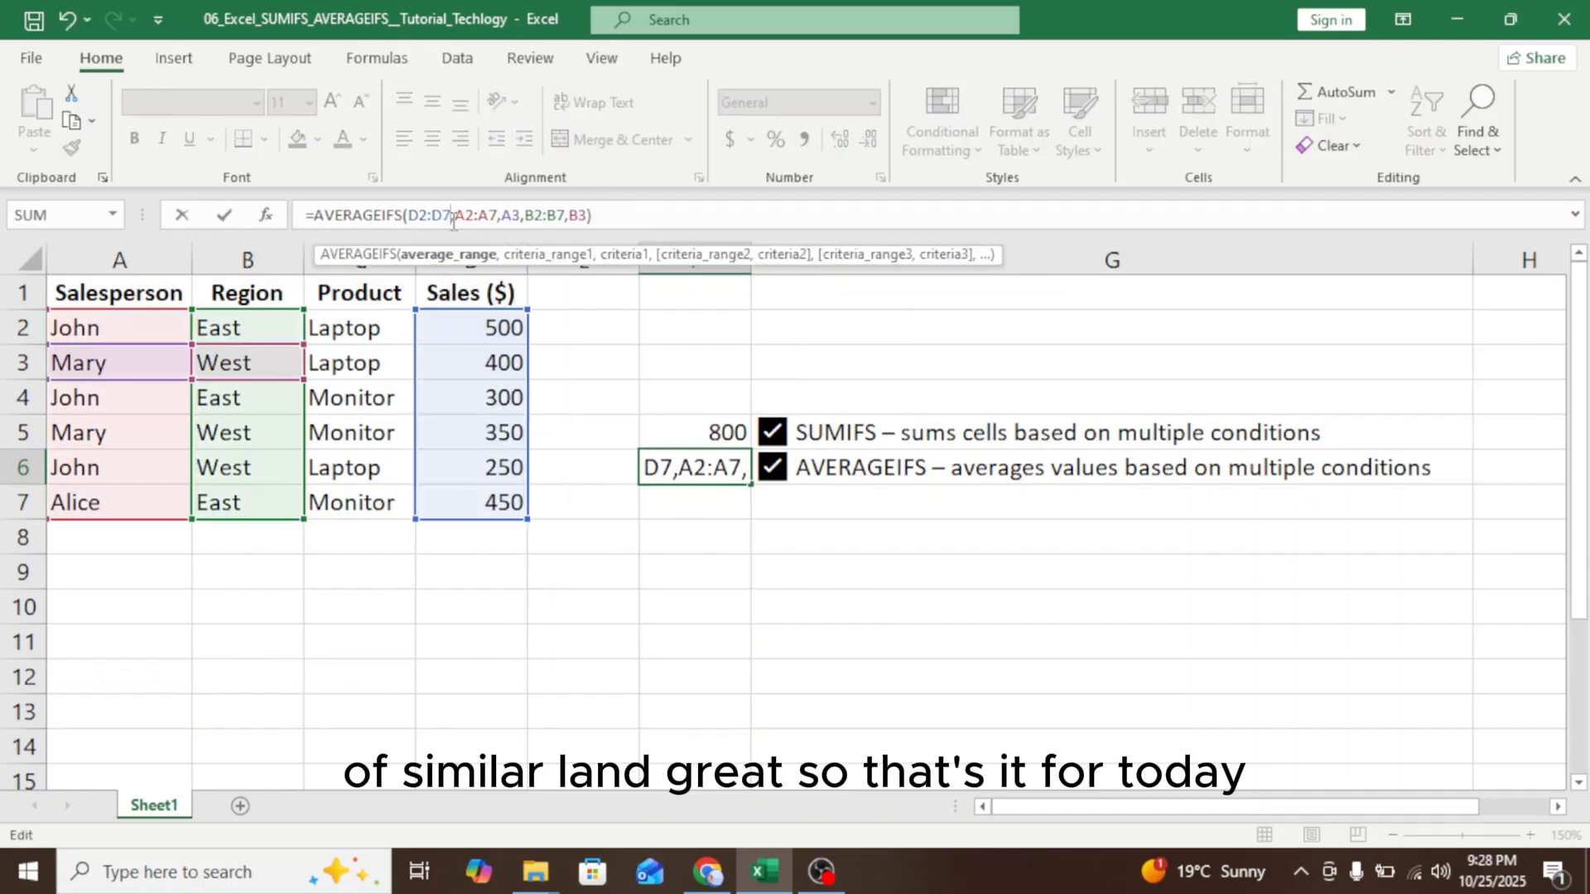
{"action": "key", "text": "Return"}
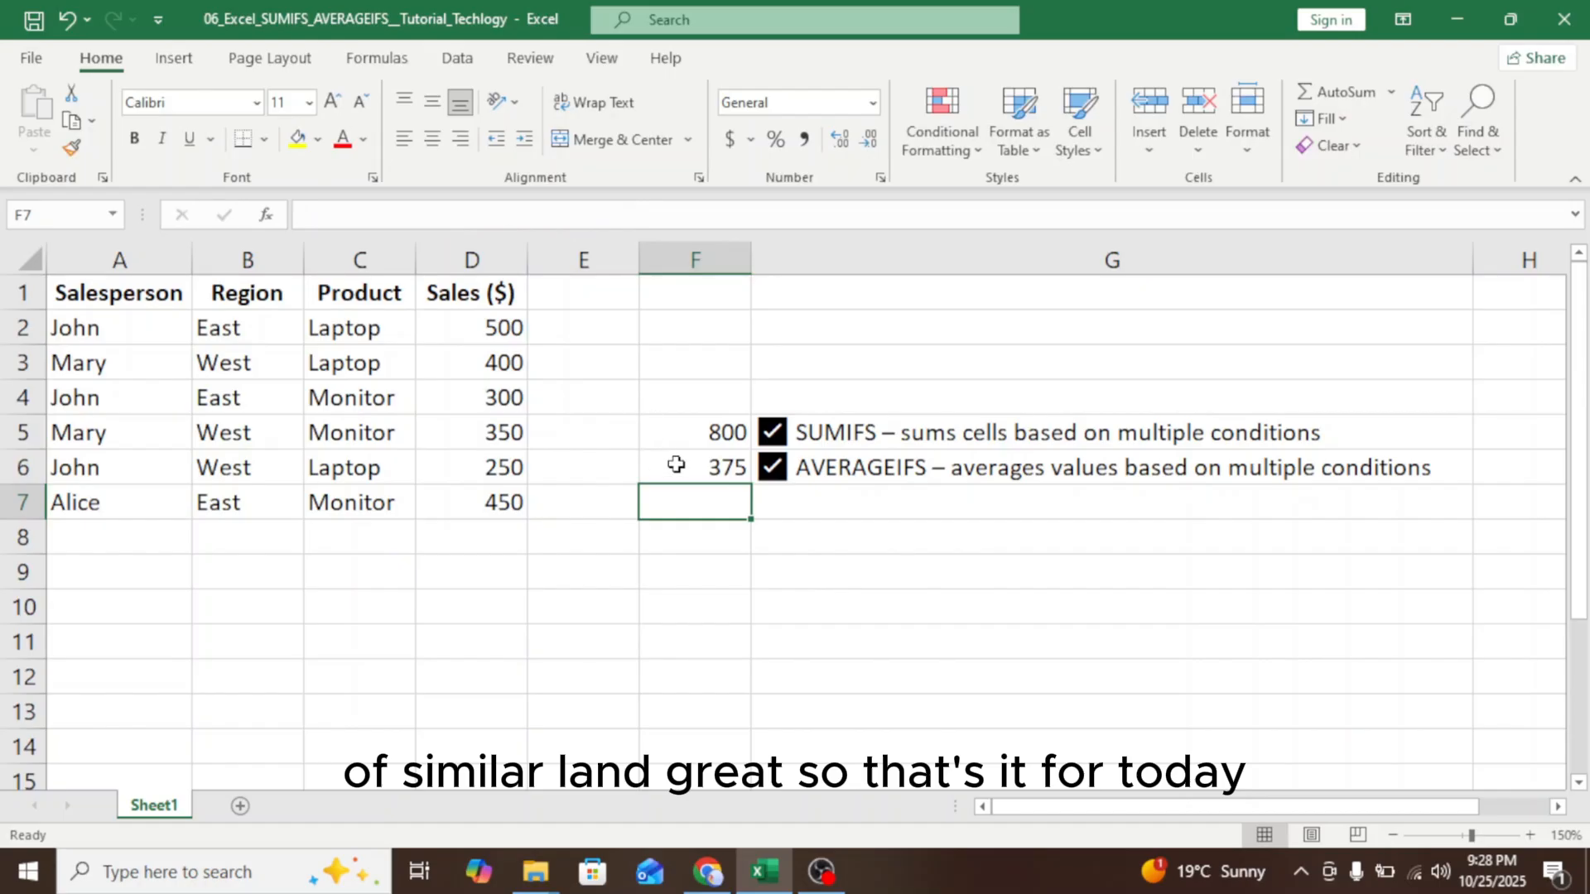